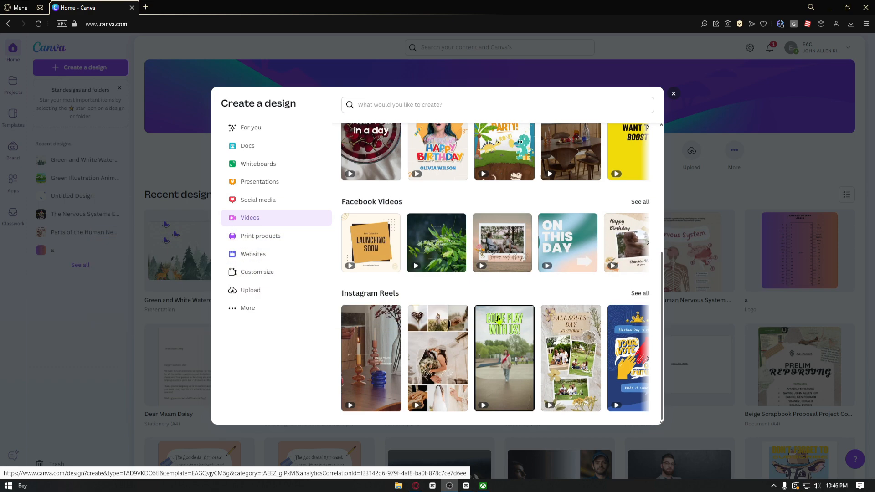
{"action": "left_click", "coordinate": [673, 93]}
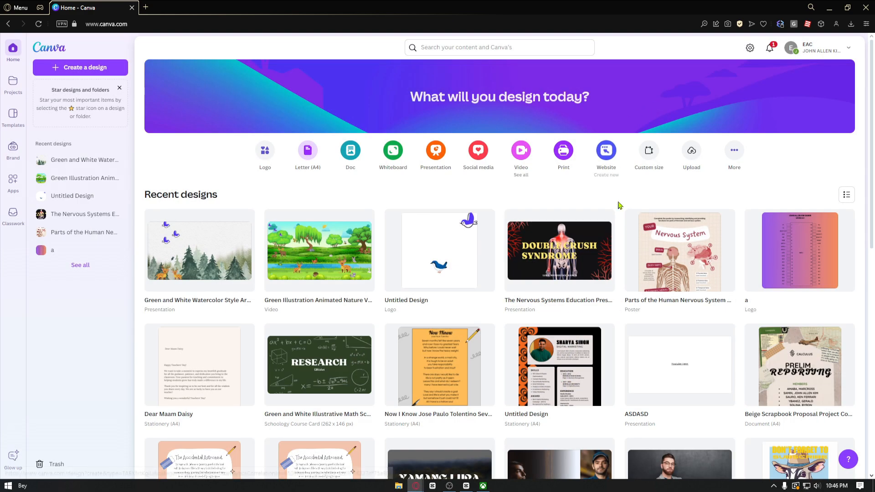
{"action": "scroll", "coordinate": [621, 273], "scroll_direction": "down", "scroll_amount": 10}
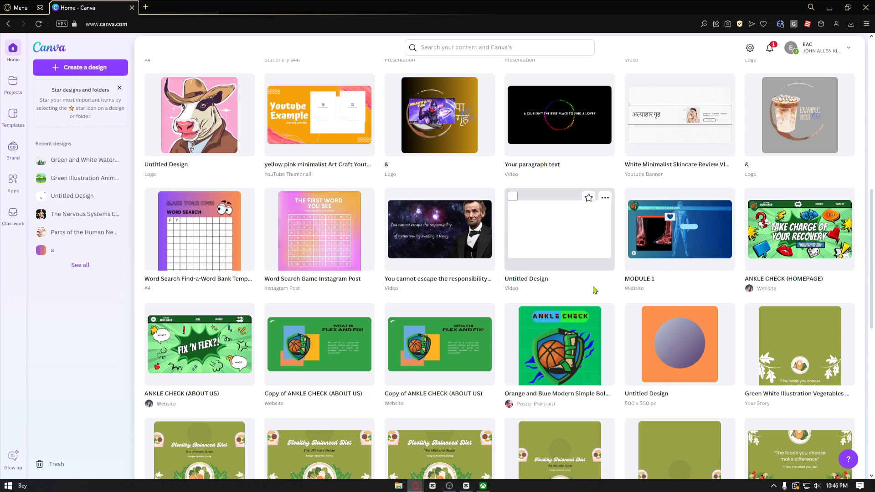
{"action": "scroll", "coordinate": [594, 290], "scroll_direction": "up", "scroll_amount": 10}
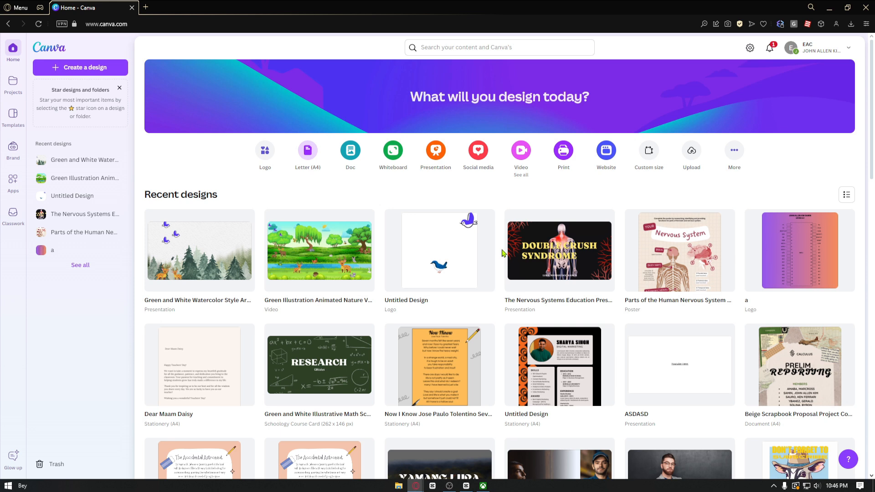
{"action": "scroll", "coordinate": [568, 265], "scroll_direction": "down", "scroll_amount": 5}
{"action": "scroll", "coordinate": [557, 284], "scroll_direction": "up", "scroll_amount": 5}
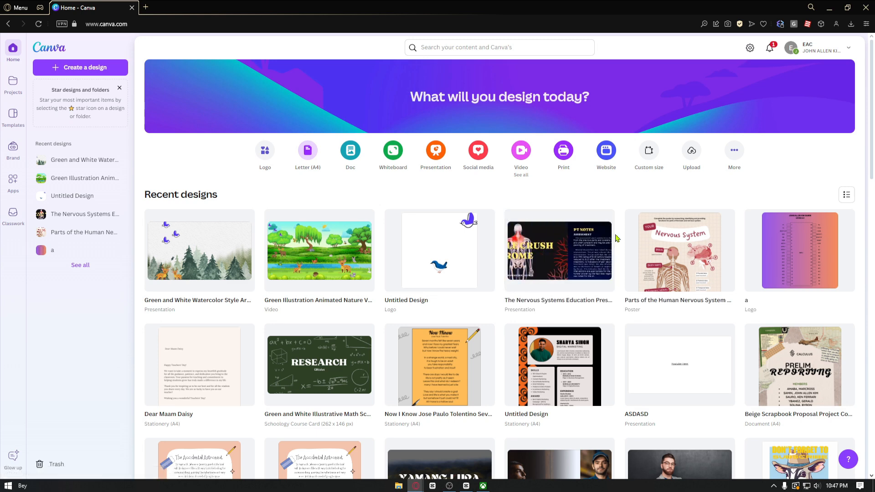
{"action": "scroll", "coordinate": [596, 200], "scroll_direction": "down", "scroll_amount": 7}
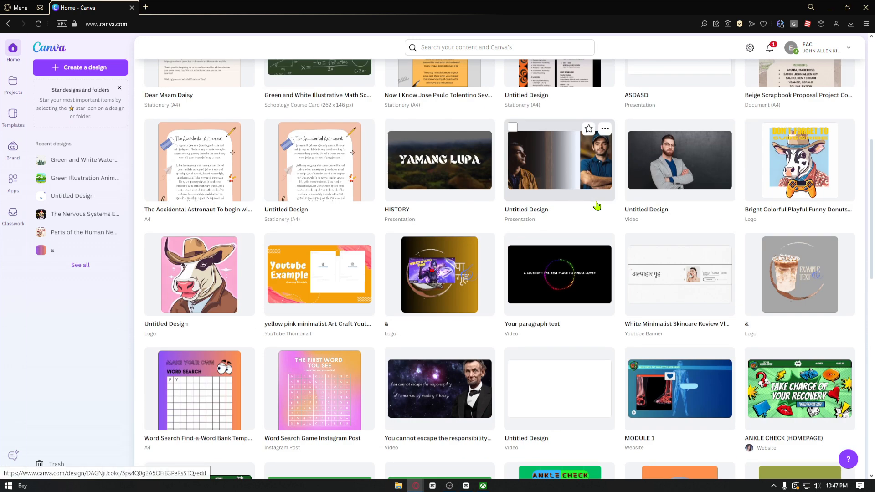
{"action": "scroll", "coordinate": [596, 206], "scroll_direction": "up", "scroll_amount": 7}
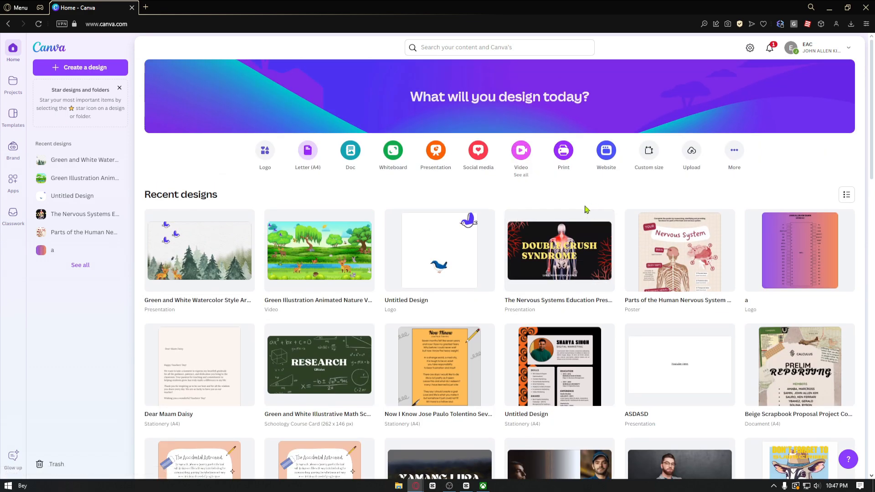
Browse the video design types and create a new blank Video (1080p) design
{"action": "left_click", "coordinate": [522, 158]}
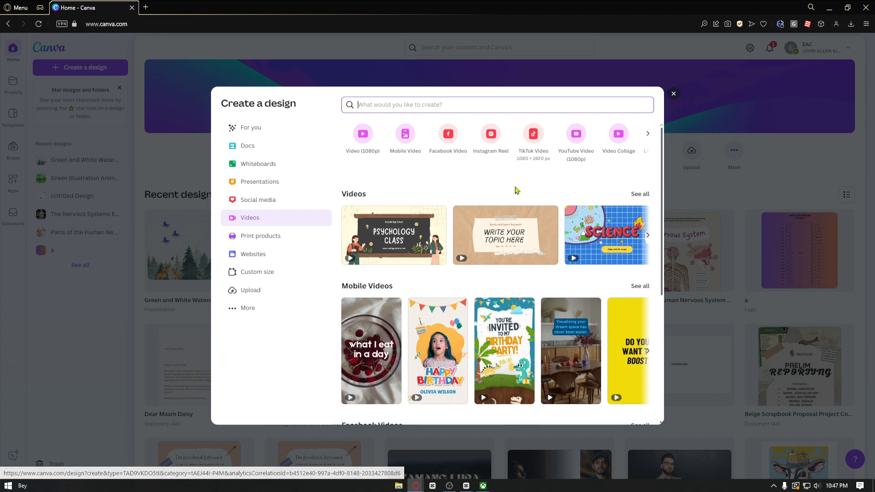
{"action": "scroll", "coordinate": [505, 235], "scroll_direction": "down", "scroll_amount": 2}
{"action": "scroll", "coordinate": [546, 289], "scroll_direction": "down", "scroll_amount": 3}
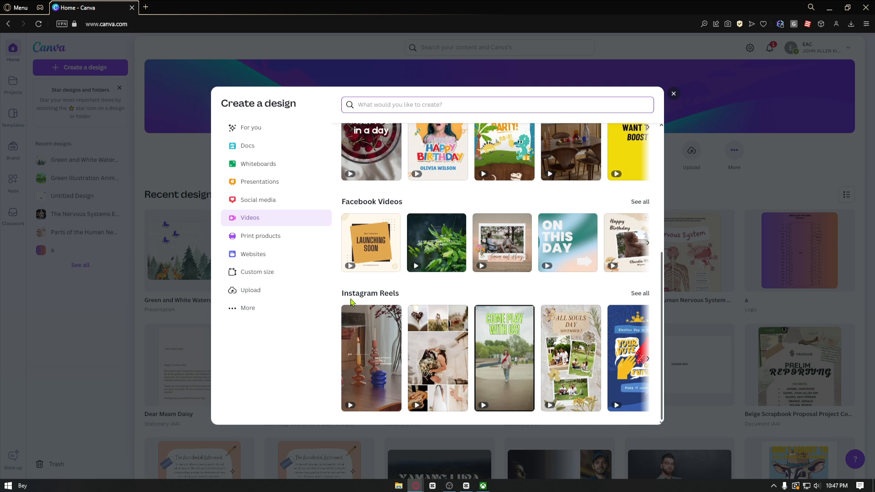
{"action": "scroll", "coordinate": [351, 301], "scroll_direction": "up", "scroll_amount": 2}
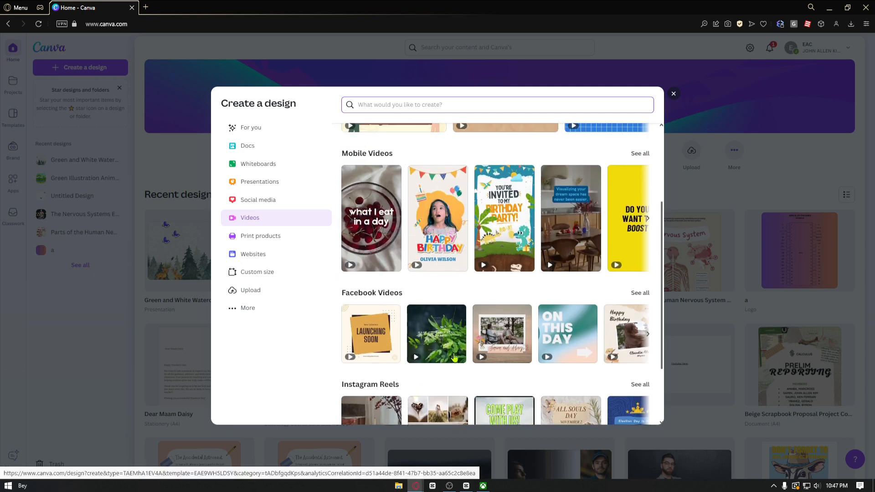
{"action": "scroll", "coordinate": [457, 357], "scroll_direction": "up", "scroll_amount": 2}
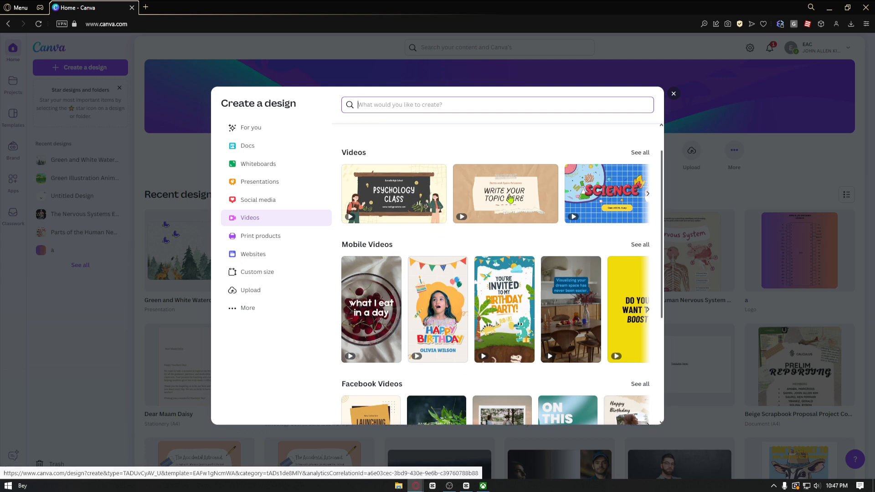
{"action": "scroll", "coordinate": [548, 212], "scroll_direction": "up", "scroll_amount": 1}
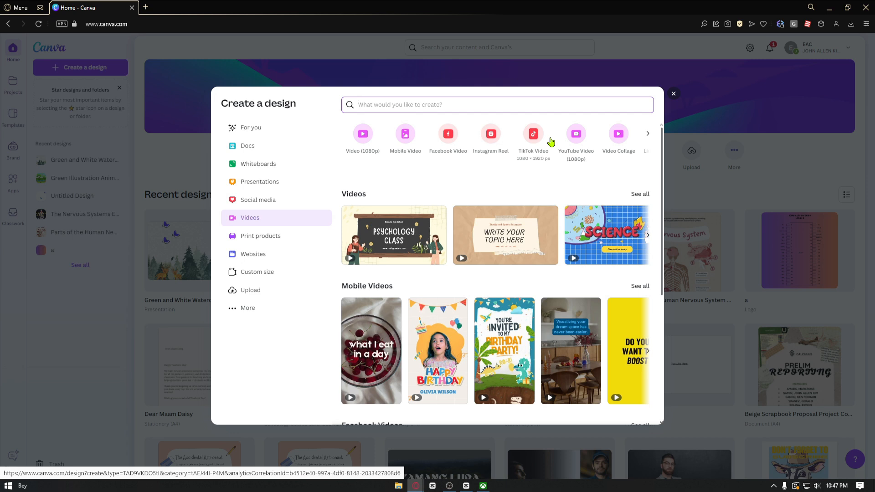
{"action": "left_click", "coordinate": [362, 135]}
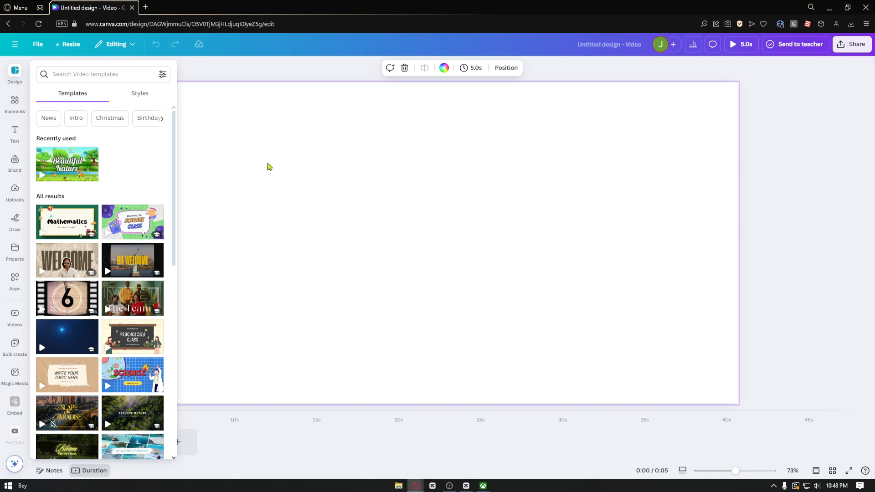
Show the design's uploads and place a File Explorer window with the computer's Videos folder over the maximized browser
{"action": "left_click", "coordinate": [20, 193]}
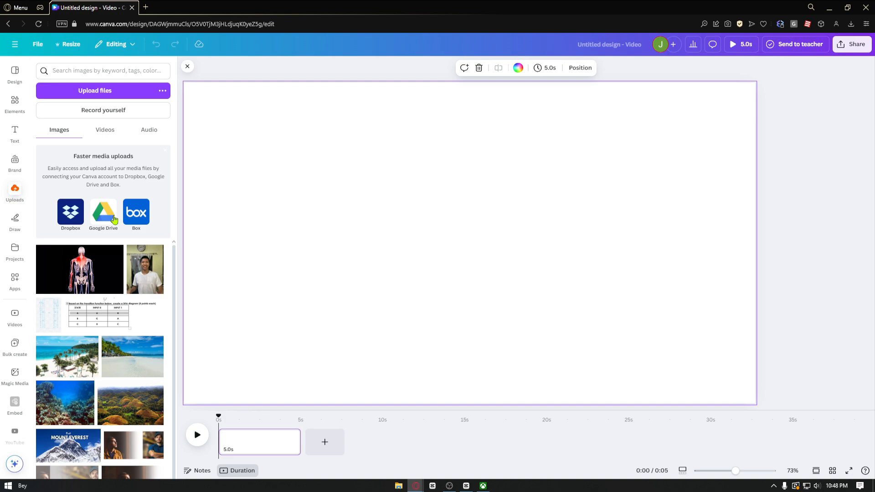
{"action": "left_click", "coordinate": [398, 486]}
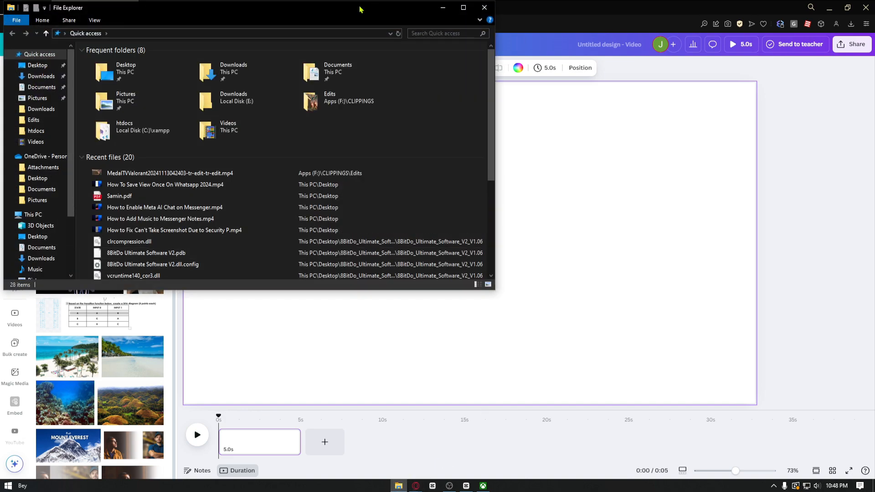
{"action": "left_click_drag", "start_coordinate": [414, 8], "coordinate": [873, 273]}
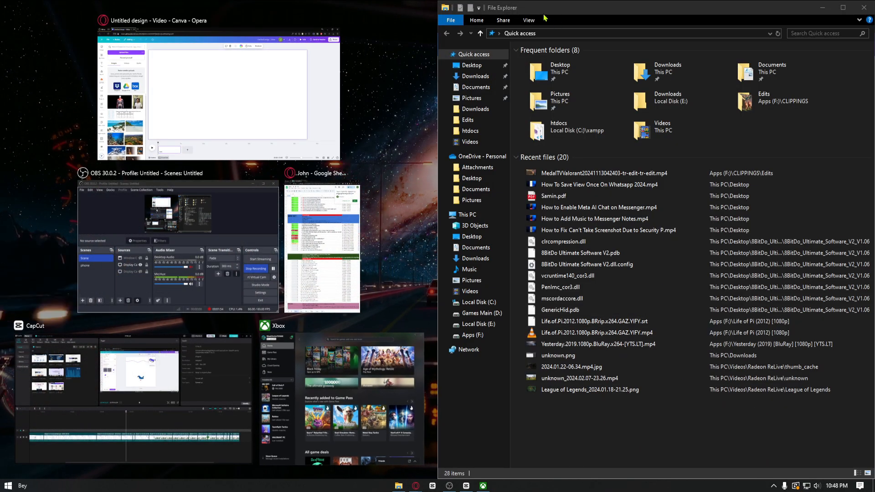
{"action": "left_click", "coordinate": [319, 101]}
{"action": "left_click_drag", "start_coordinate": [585, 13], "coordinate": [509, 248]}
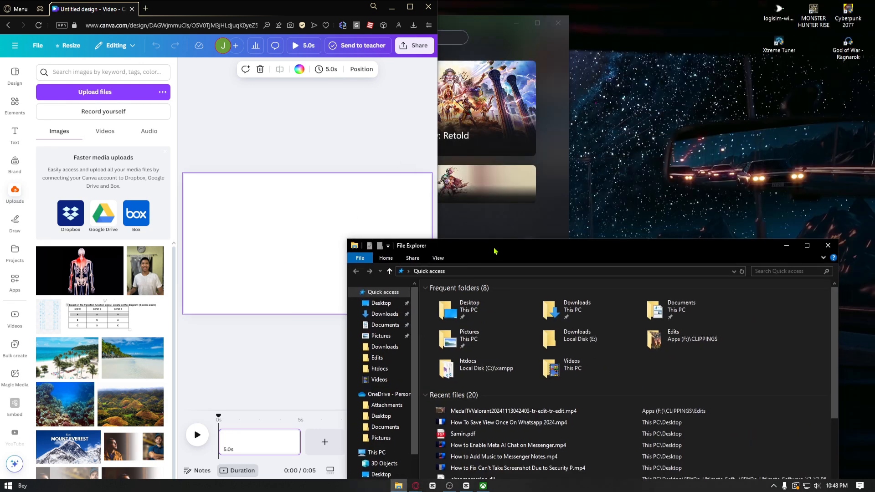
{"action": "double_click", "coordinate": [251, 9]}
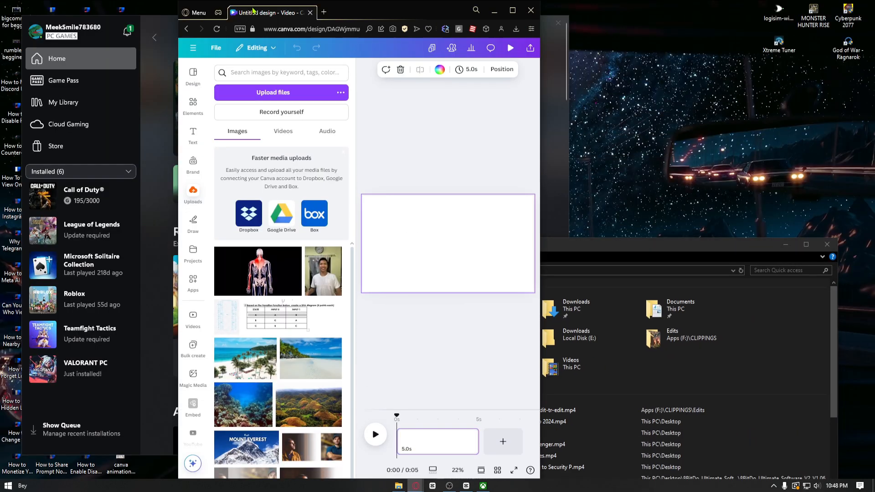
{"action": "left_click", "coordinate": [616, 251]}
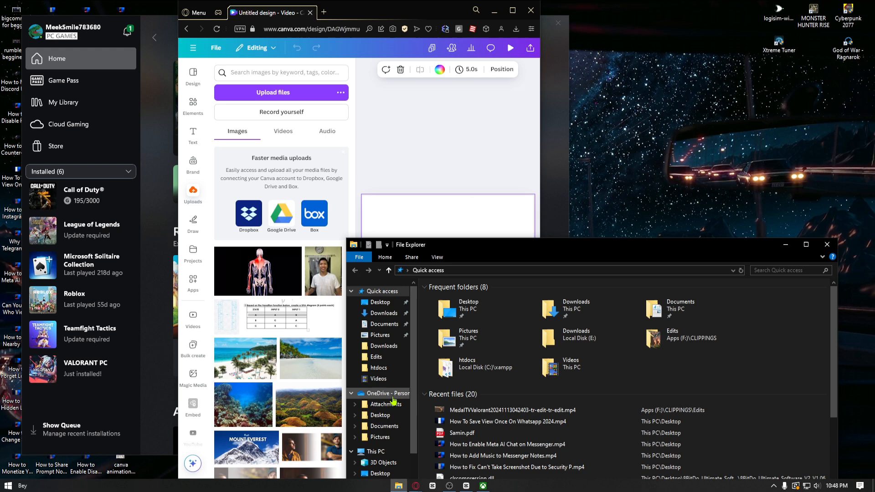
{"action": "left_click", "coordinate": [383, 347]}
{"action": "left_click", "coordinate": [378, 379]}
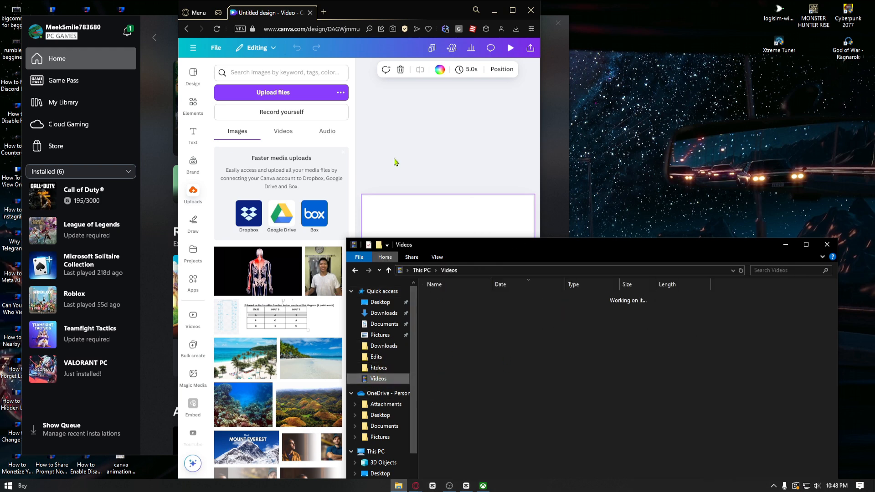
{"action": "double_click", "coordinate": [398, 17]}
{"action": "key", "text": "alt+Tab"}
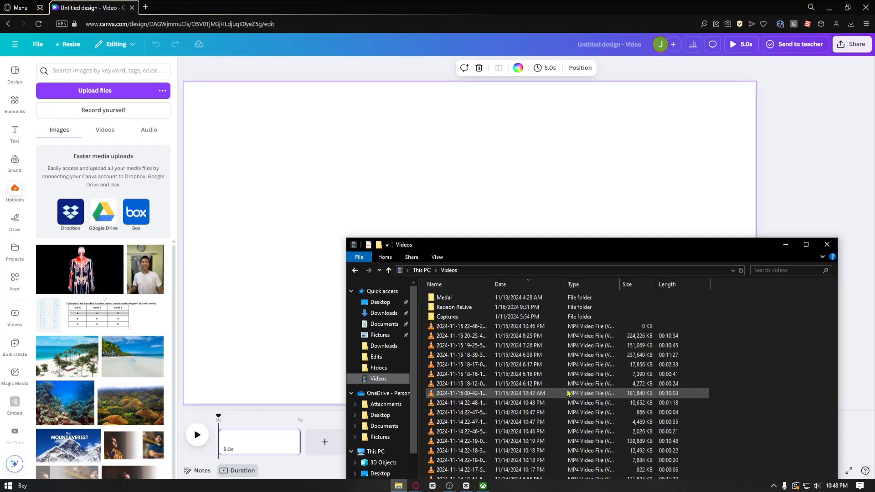
Upload the 41-second MP4 recording from the Videos folder to the design's uploads
{"action": "left_click_drag", "start_coordinate": [570, 385], "coordinate": [105, 271]}
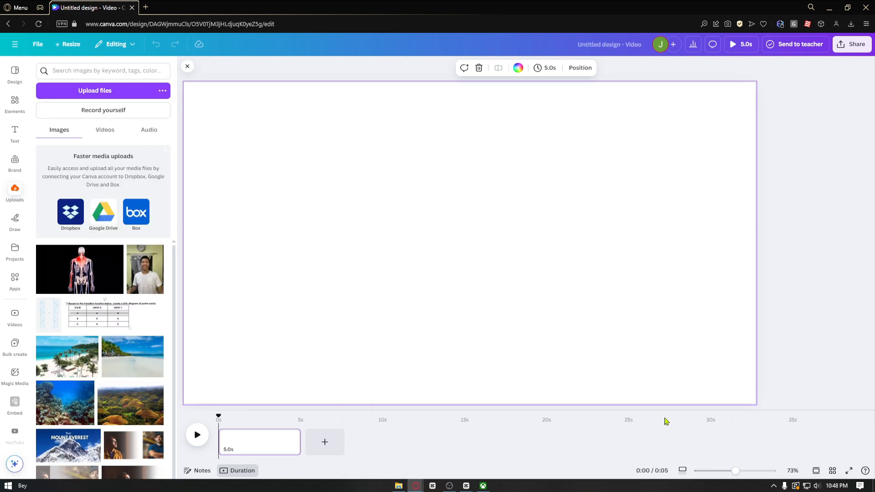
{"action": "left_click", "coordinate": [398, 486]}
{"action": "left_click_drag", "start_coordinate": [649, 374], "coordinate": [119, 239]}
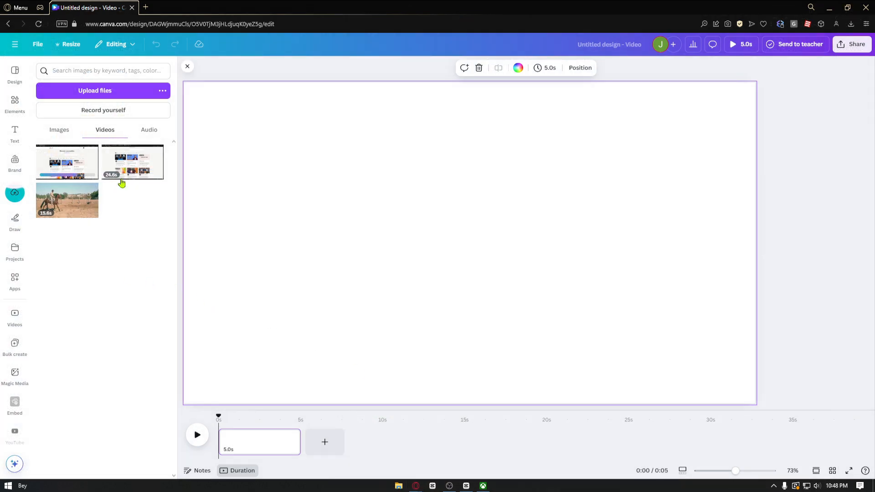
Add the uploaded 24.6-second video to the timeline as its own page and delete the blank first page
{"action": "mouse_move", "coordinate": [134, 165]}
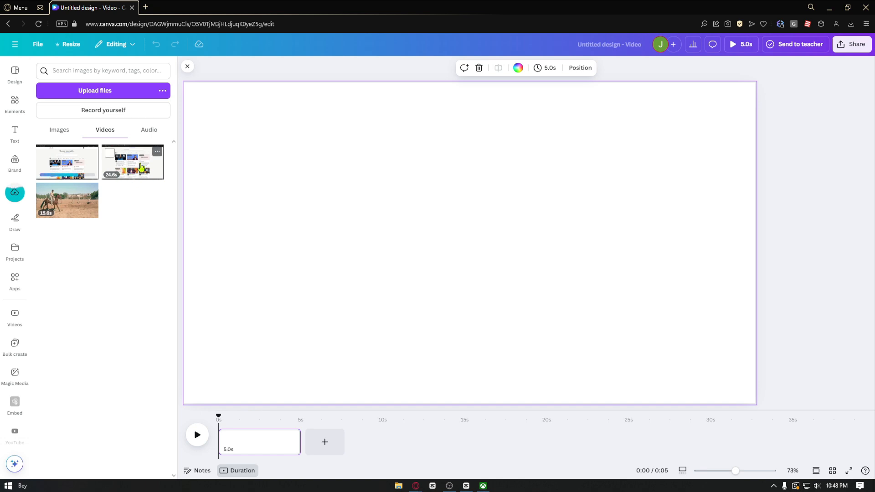
{"action": "left_click_drag", "start_coordinate": [134, 166], "coordinate": [356, 445]}
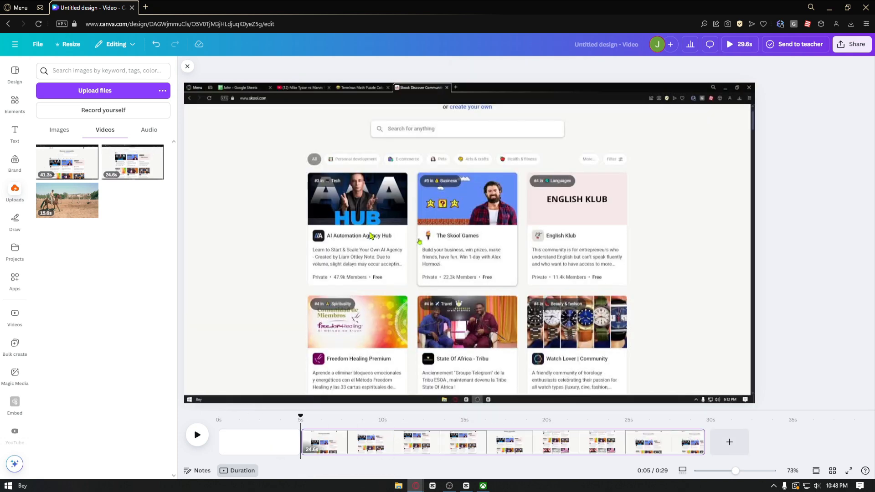
{"action": "left_click", "coordinate": [250, 440]}
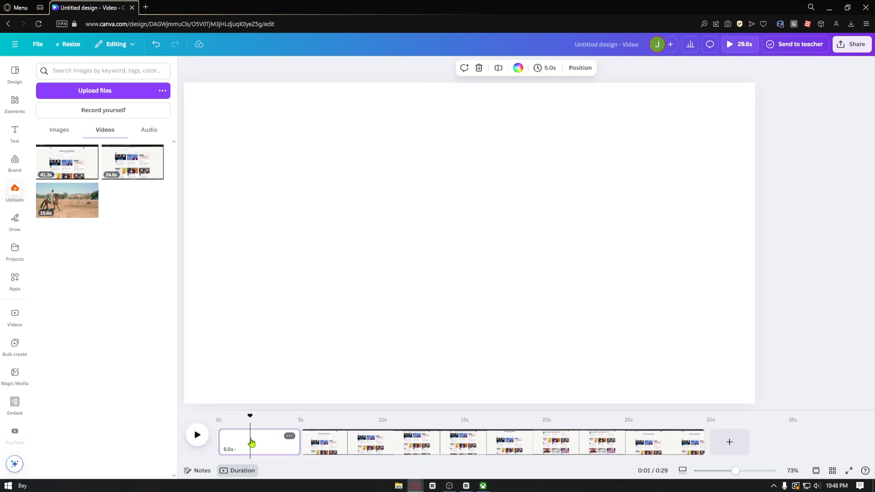
{"action": "key", "text": "Delete"}
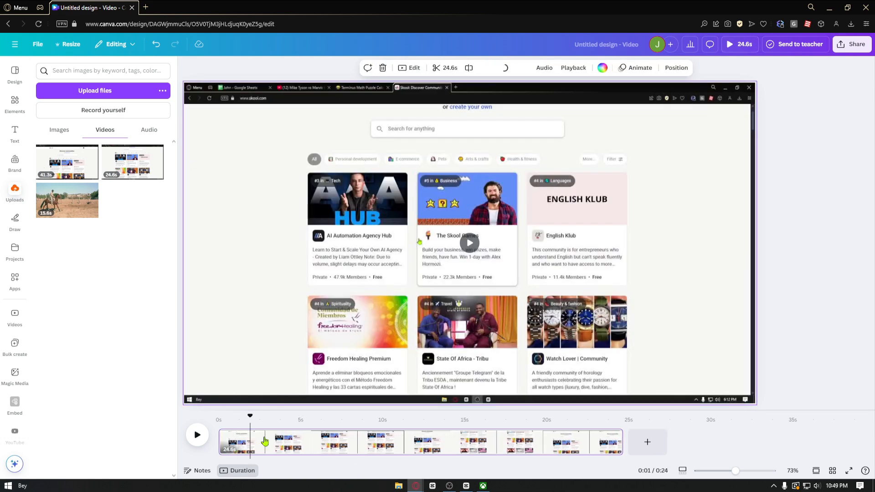
Trim the end of the clip to 8.7 s, and extend it back to its full 24.6 s
{"action": "left_click_drag", "start_coordinate": [622, 448], "coordinate": [364, 452]}
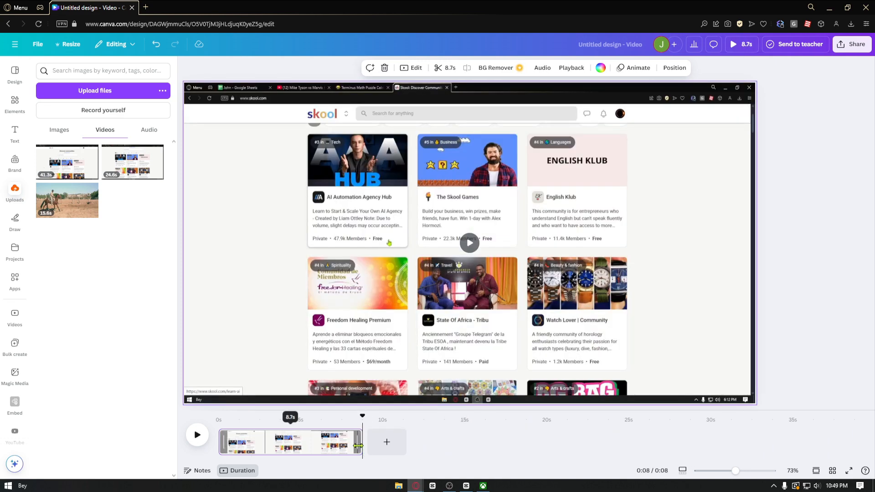
{"action": "left_click_drag", "start_coordinate": [358, 446], "coordinate": [622, 448]}
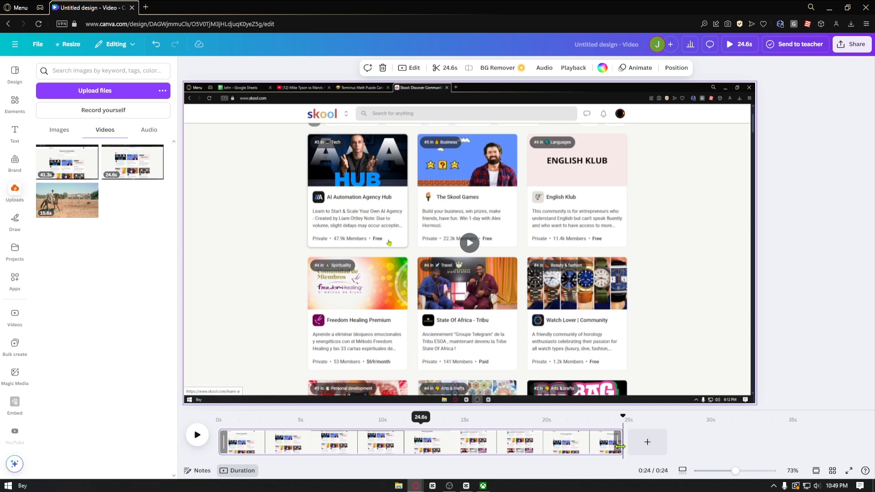
{"action": "mouse_move", "coordinate": [621, 445]}
{"action": "left_mouse_down"}
{"action": "mouse_move", "coordinate": [564, 450]}
{"action": "mouse_move", "coordinate": [633, 456]}
{"action": "left_mouse_up"}
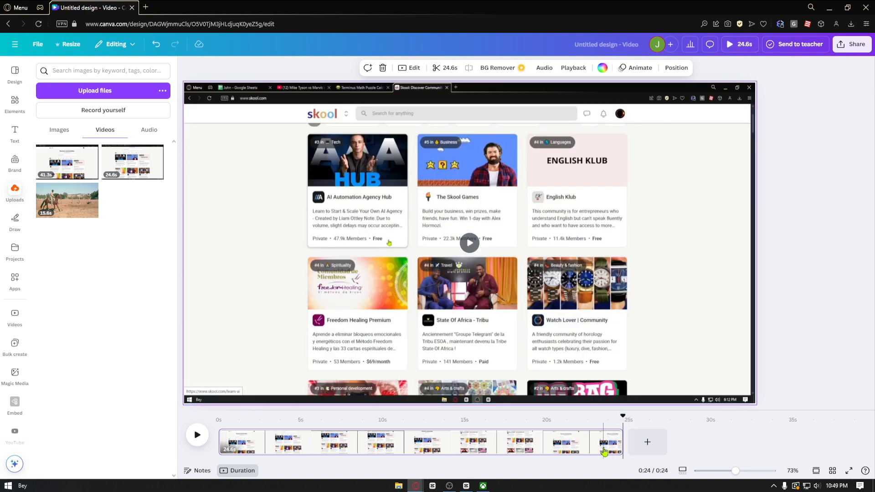
Split the clip at about 21.6 s and delete the short section after the split
{"action": "left_click", "coordinate": [575, 450]}
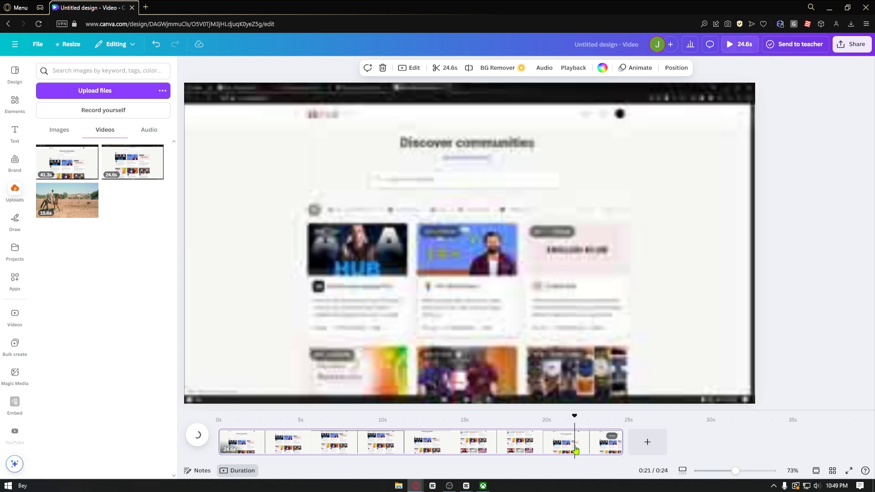
{"action": "right_click", "coordinate": [575, 450]}
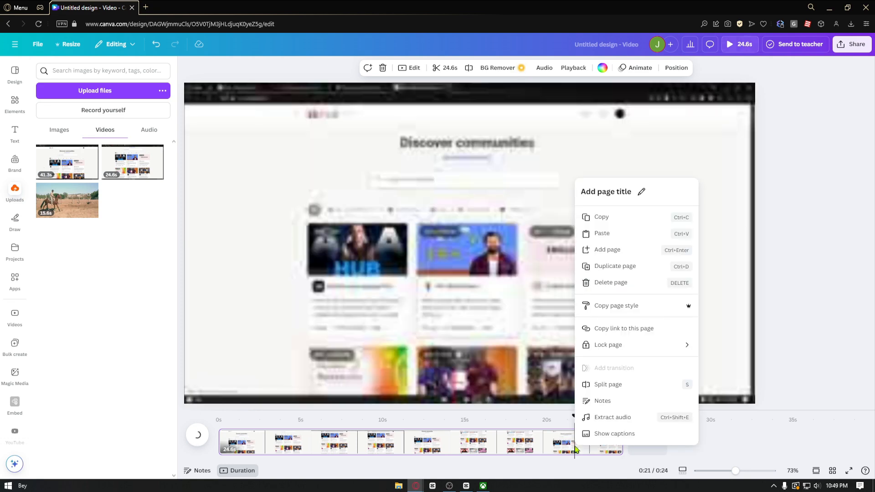
{"action": "left_click", "coordinate": [621, 385]}
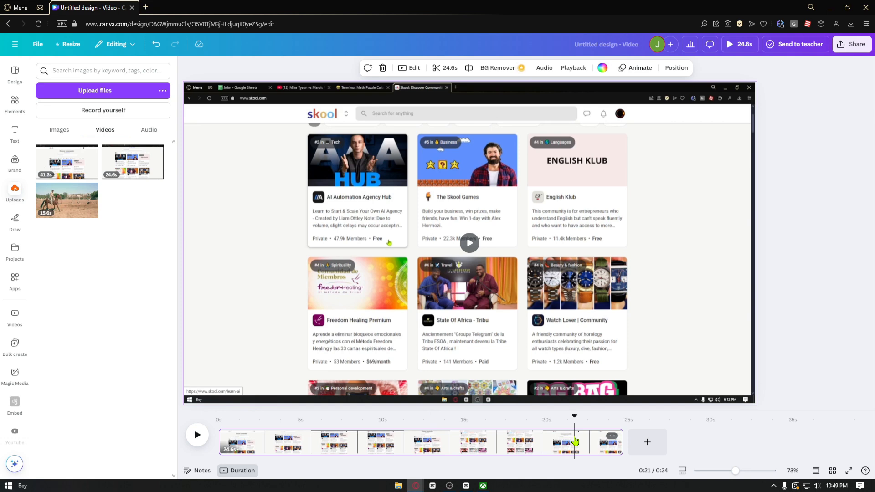
{"action": "key", "text": "s"}
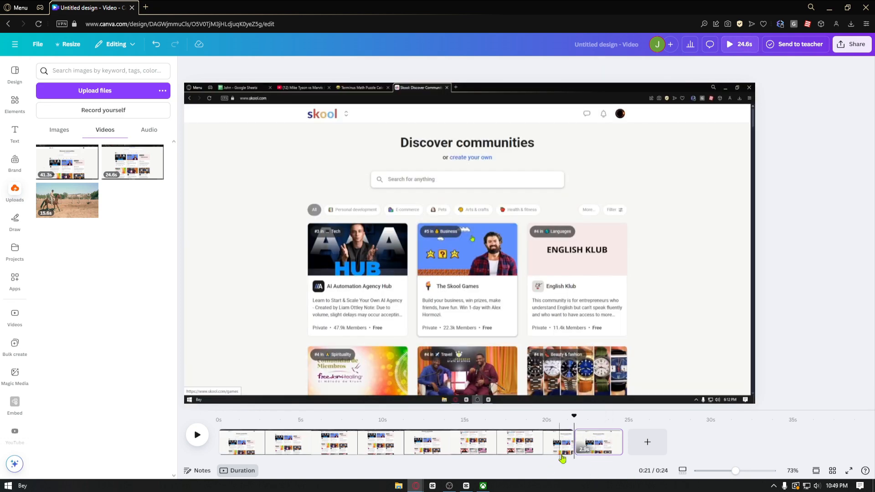
{"action": "right_click", "coordinate": [598, 447]}
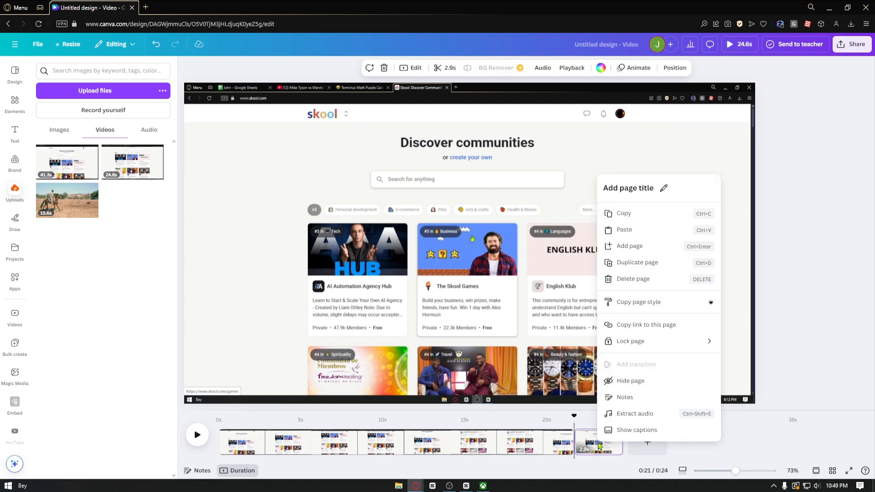
{"action": "left_click", "coordinate": [642, 279]}
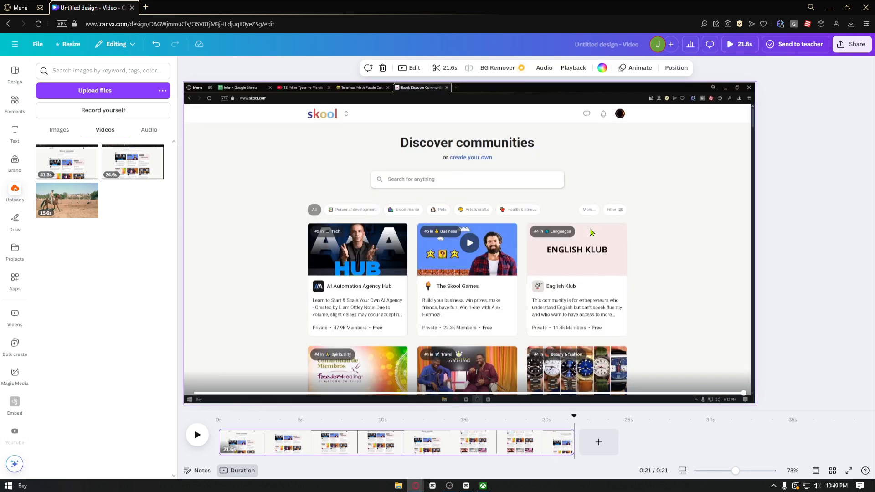
Add the uploaded 41.3-second video as a new page after the first clip and trim its start down to about 36 s
{"action": "left_click_drag", "start_coordinate": [66, 166], "coordinate": [609, 438]}
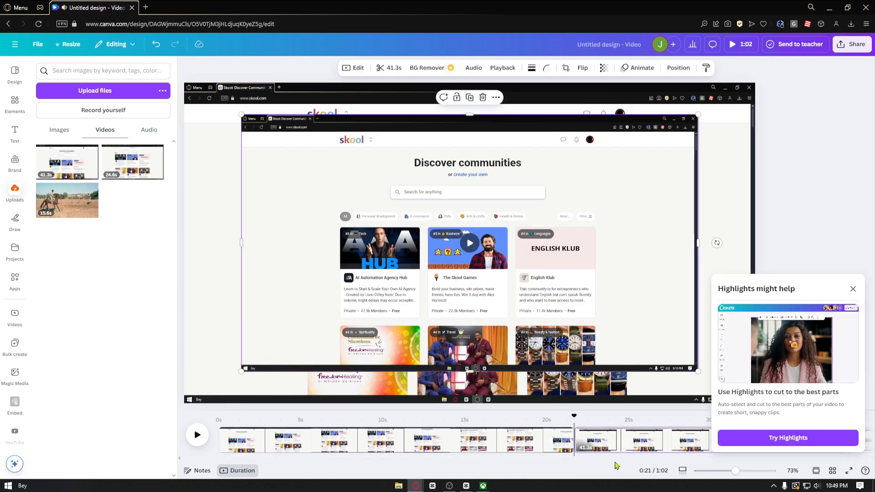
{"action": "left_click", "coordinate": [852, 289]}
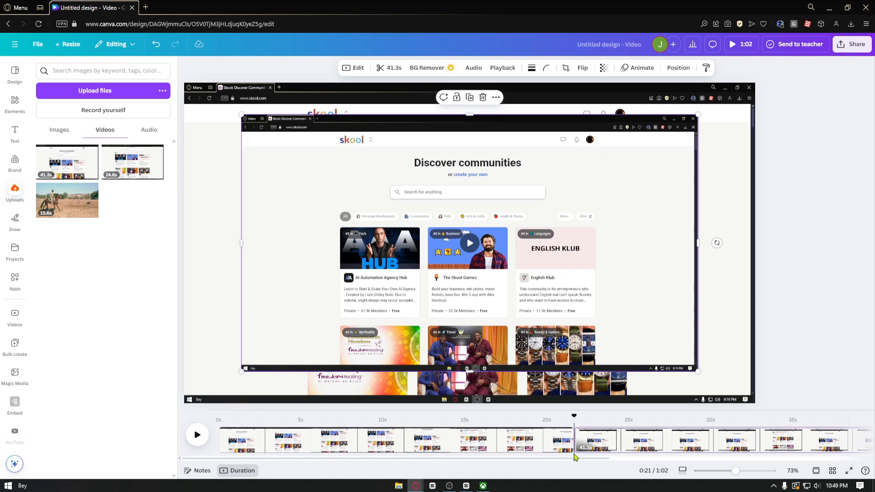
{"action": "left_click", "coordinate": [587, 440]}
{"action": "left_click_drag", "start_coordinate": [580, 440], "coordinate": [668, 440]}
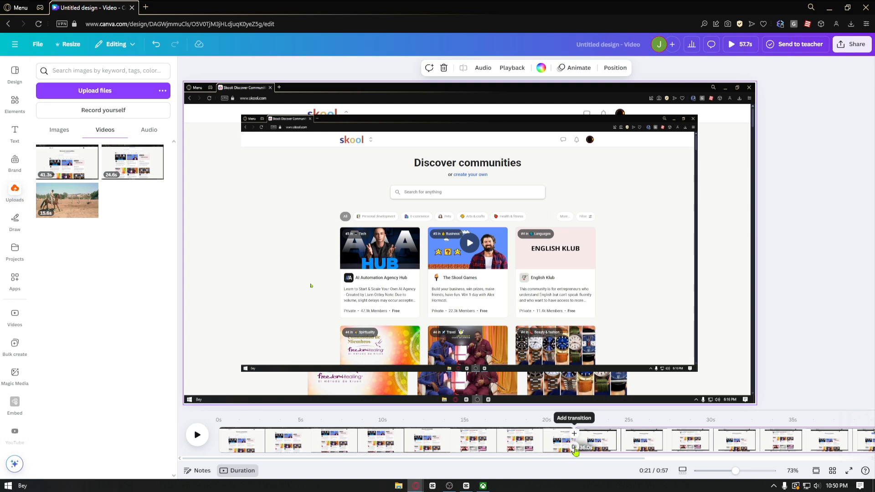
Add a Flow transition between the two clips and set its duration to 5 seconds
{"action": "left_click", "coordinate": [574, 448]}
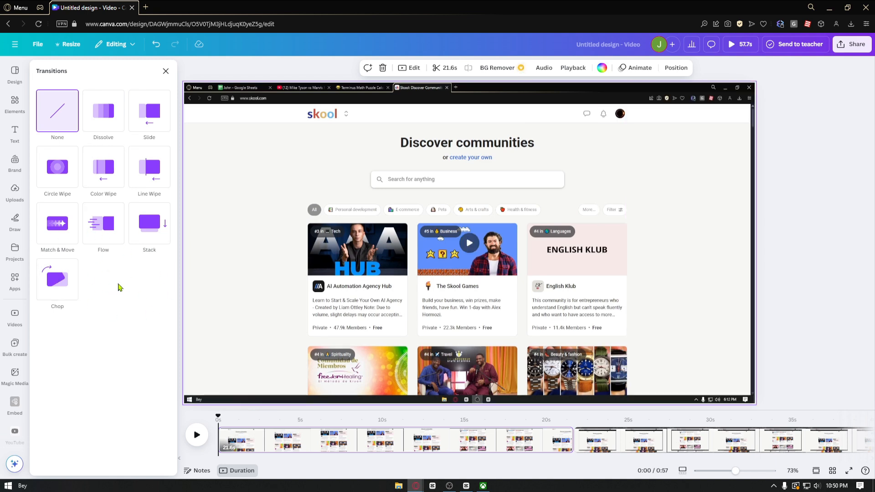
{"action": "left_click", "coordinate": [103, 227]}
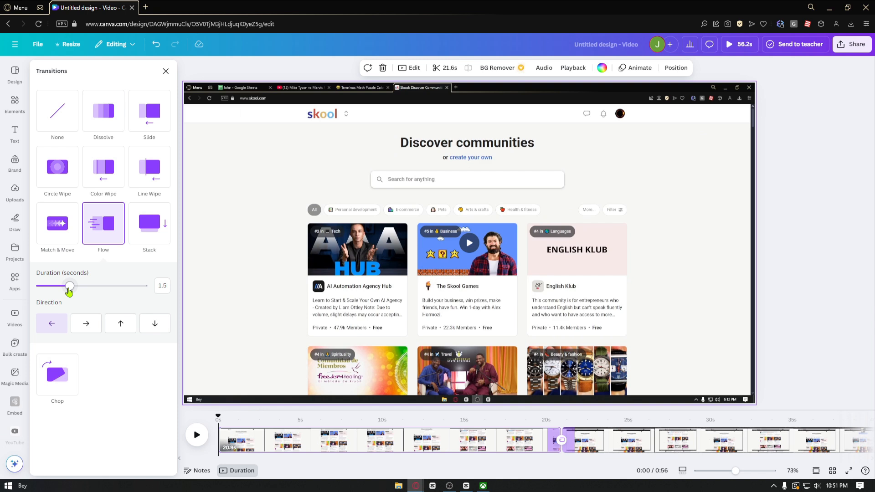
{"action": "left_click_drag", "start_coordinate": [69, 290], "coordinate": [132, 302]}
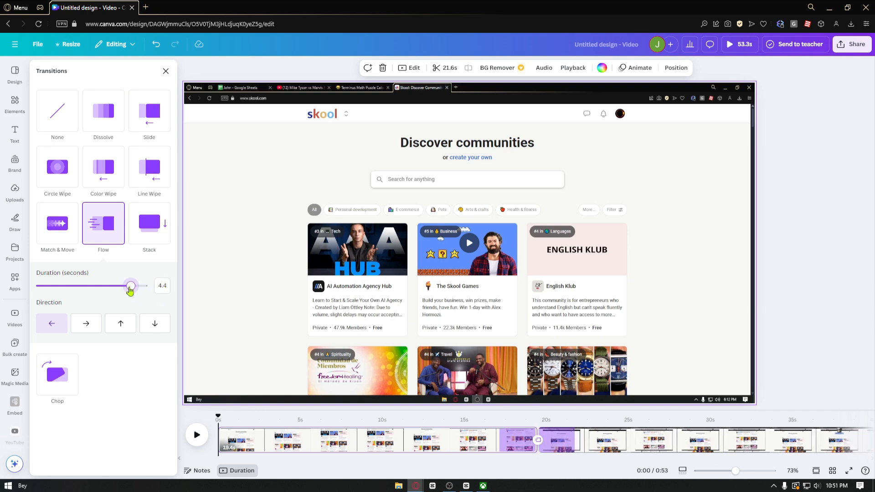
{"action": "left_click_drag", "start_coordinate": [130, 292], "coordinate": [143, 289]}
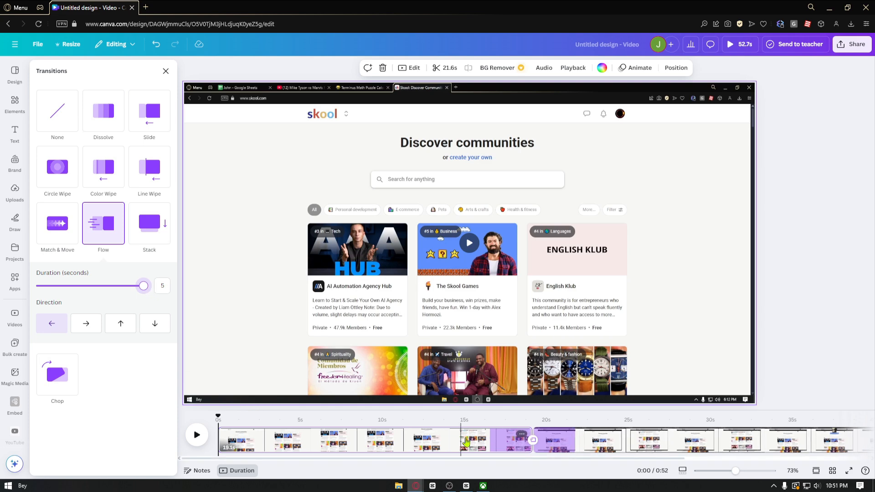
Mute the computer's speakers and play the timeline across the Flow transition to preview it, and pause playback
{"action": "left_click", "coordinate": [816, 486]}
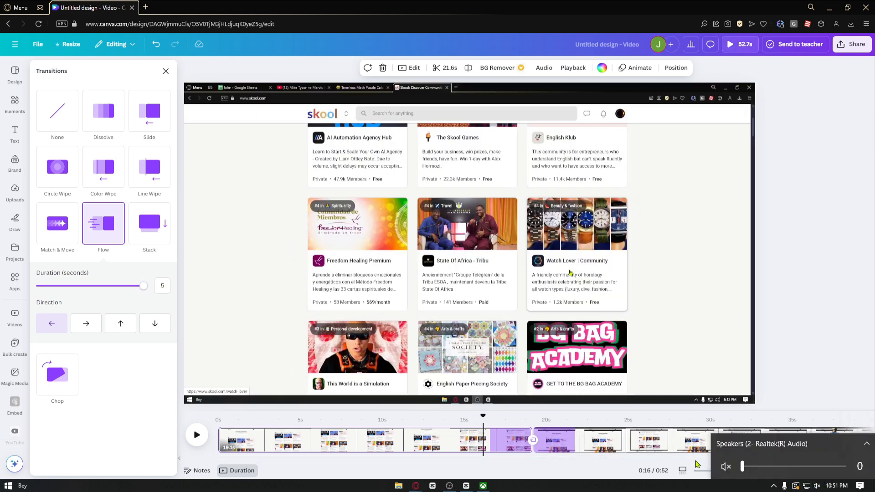
{"action": "left_click", "coordinate": [719, 467]}
{"action": "left_click", "coordinate": [197, 436]}
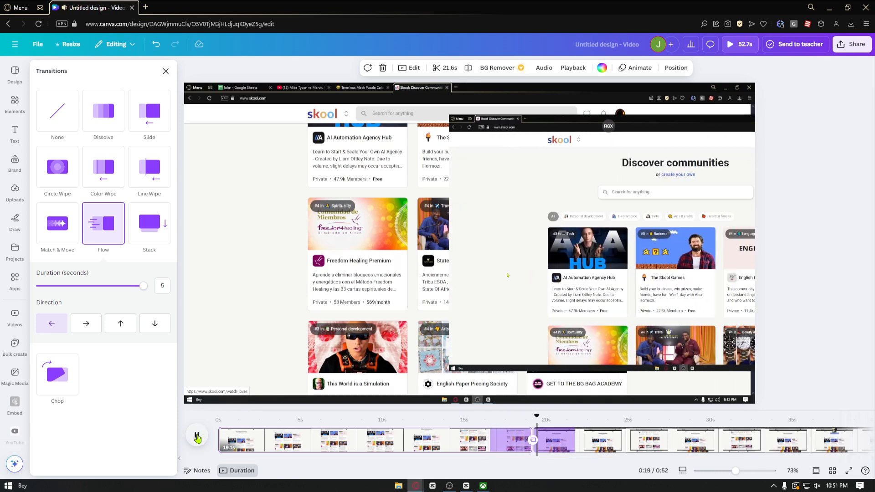
{"action": "left_click", "coordinate": [197, 436]}
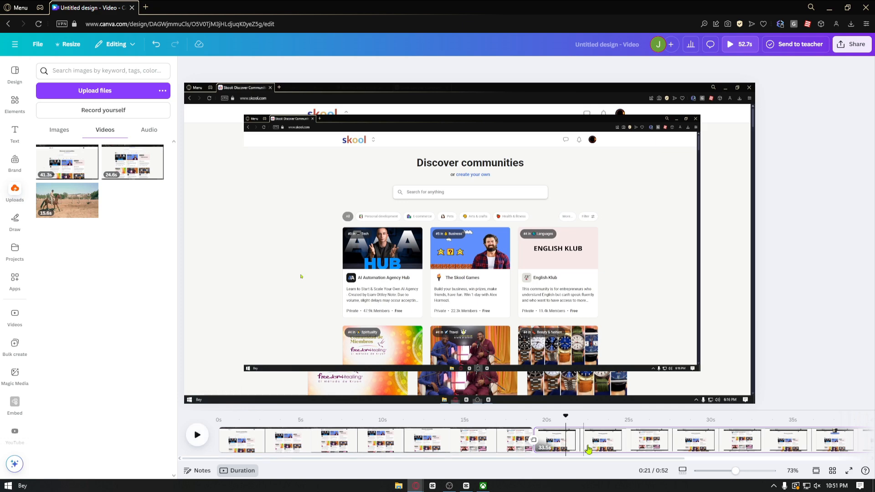
Move the playhead to about 13 s, select the first clip and look through its page options
{"action": "left_click_drag", "start_coordinate": [565, 421], "coordinate": [459, 425]}
{"action": "left_click", "coordinate": [422, 446]}
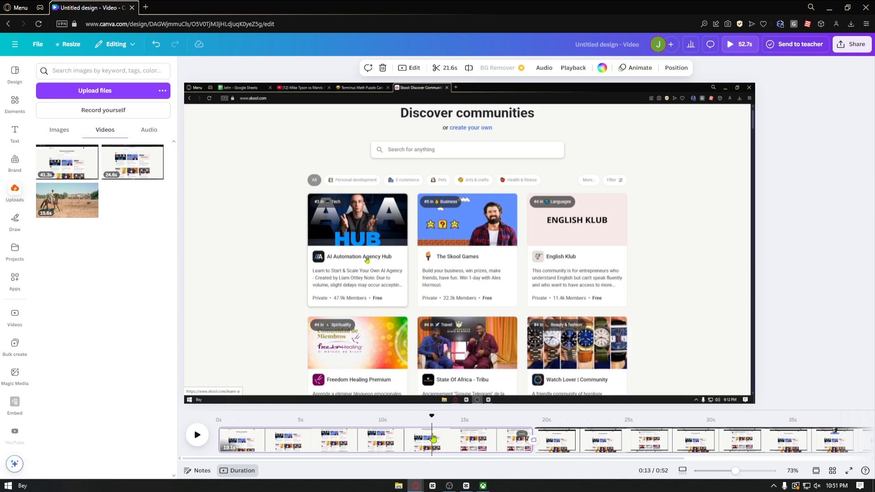
{"action": "left_click", "coordinate": [432, 438]}
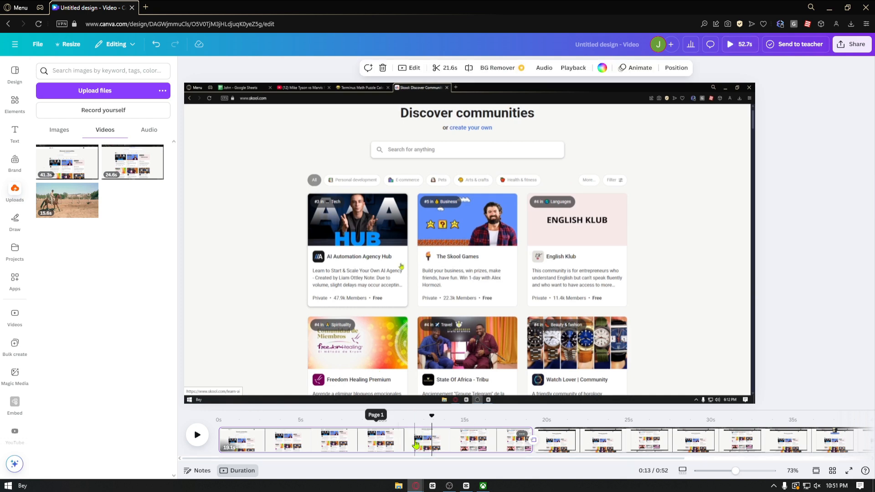
{"action": "right_click", "coordinate": [417, 439]}
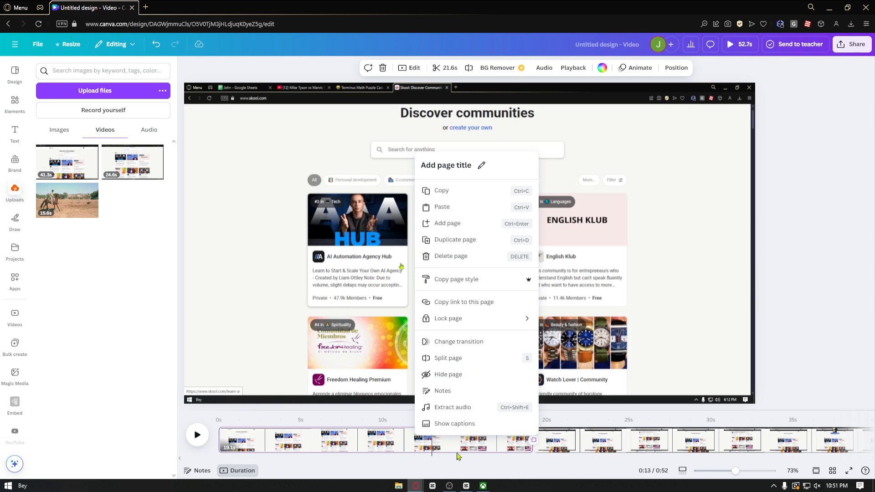
{"action": "key", "text": "Escape"}
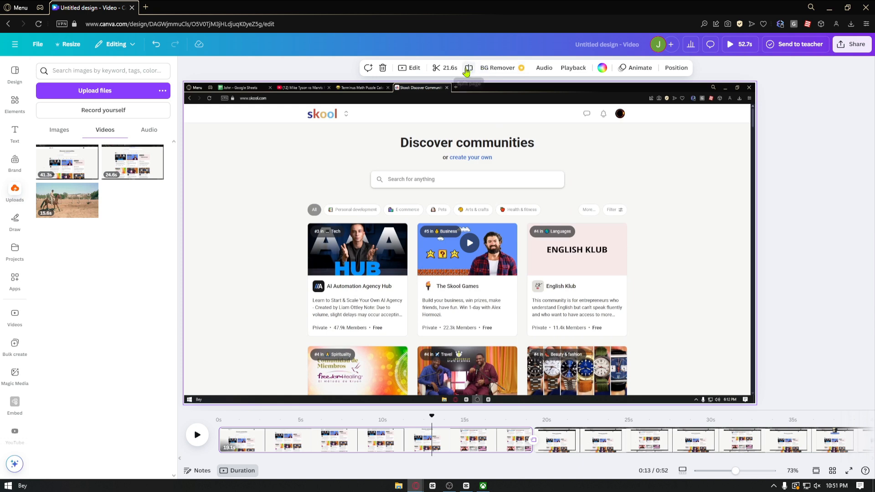
Try the Epic and other filters on the first clip, and apply the Selfie filter at an intensity of 26
{"action": "left_click", "coordinate": [411, 69]}
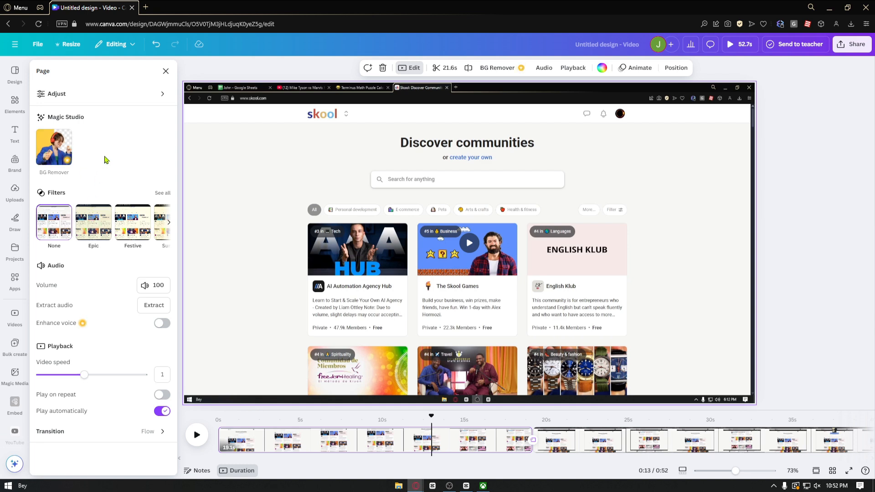
{"action": "left_click", "coordinate": [94, 223]}
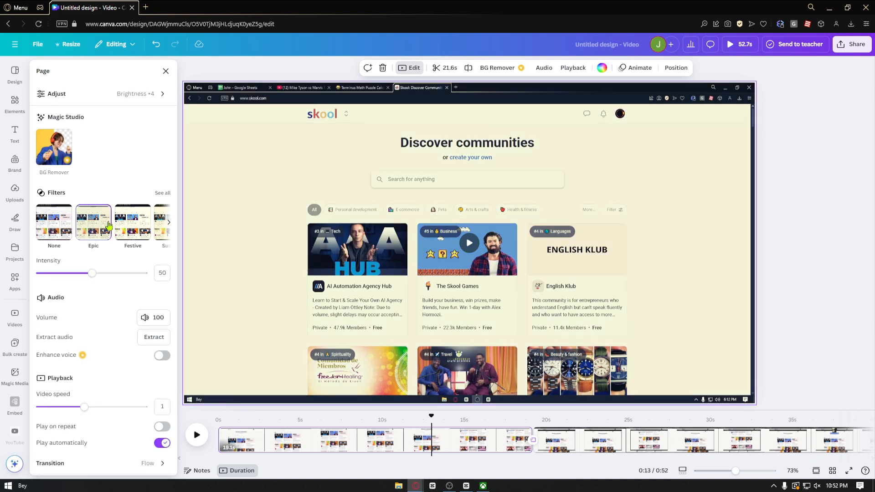
{"action": "left_click", "coordinate": [132, 228]}
{"action": "left_click", "coordinate": [169, 223]}
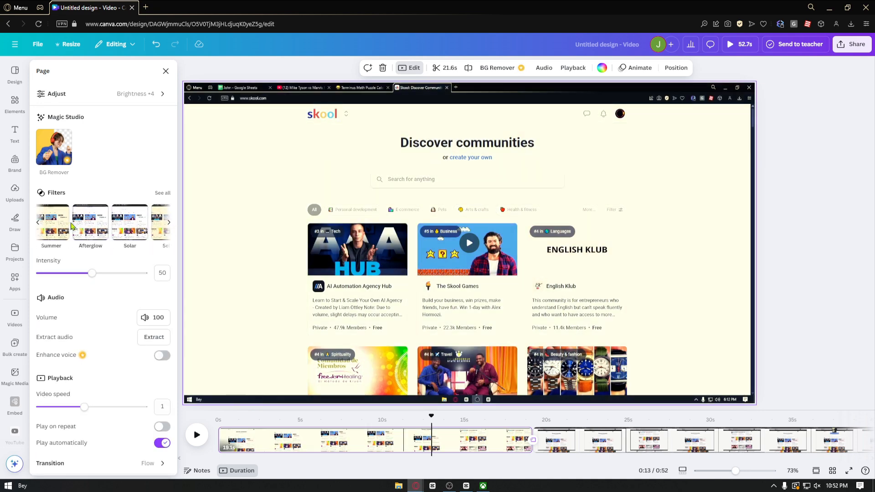
{"action": "left_click", "coordinate": [90, 223]}
{"action": "left_click", "coordinate": [158, 229]}
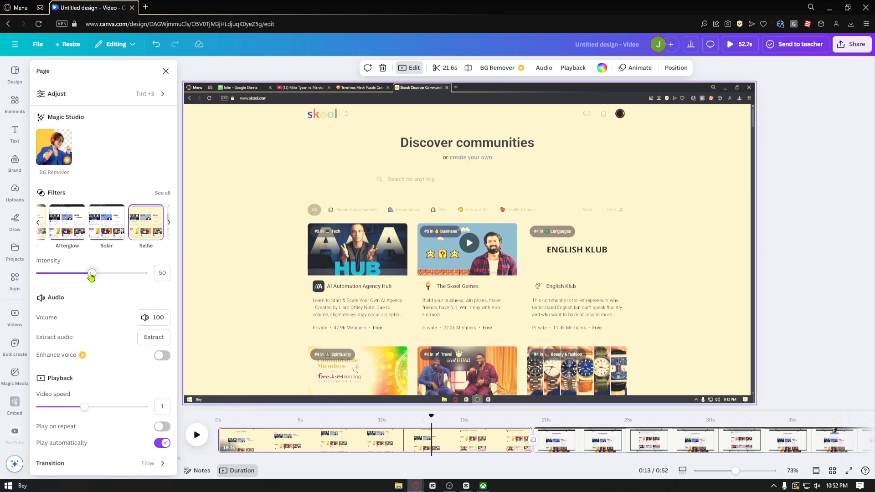
{"action": "left_click_drag", "start_coordinate": [91, 275], "coordinate": [67, 272]}
Check the volume setting for all videos on the first page
{"action": "left_click", "coordinate": [153, 319]}
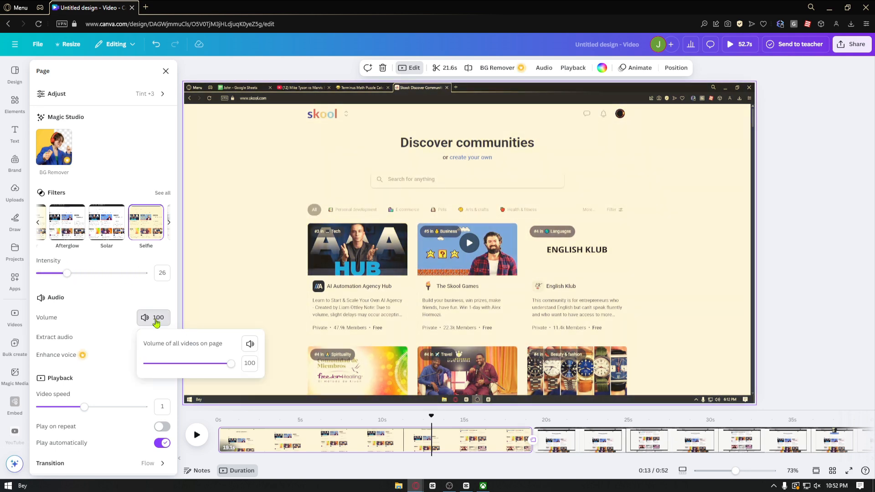
{"action": "mouse_move", "coordinate": [231, 363]}
{"action": "left_mouse_down"}
{"action": "mouse_move", "coordinate": [215, 372]}
{"action": "mouse_move", "coordinate": [231, 365]}
{"action": "left_mouse_up"}
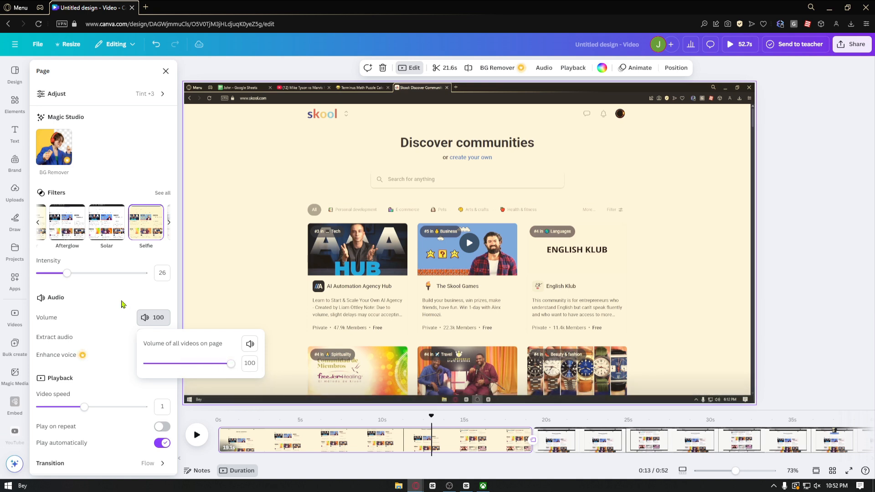
{"action": "left_click", "coordinate": [106, 293]}
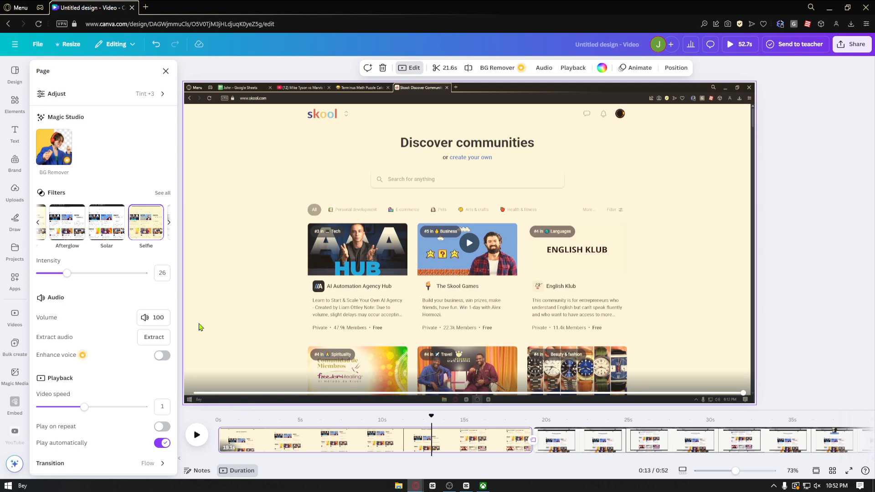
Extract the first clip's audio to a separate track and trim the track's end to 19.1 s to match the clip
{"action": "left_click", "coordinate": [148, 340]}
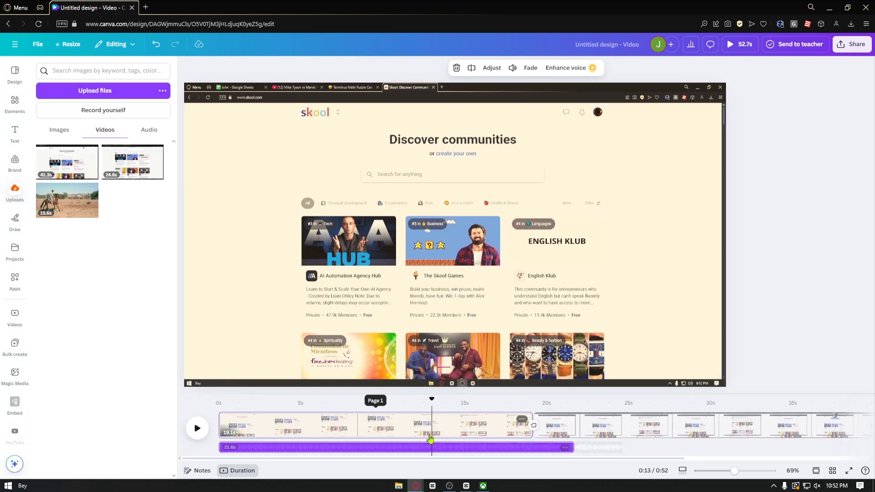
{"action": "scroll", "coordinate": [472, 456], "scroll_direction": "left", "scroll_amount": 3}
{"action": "left_click", "coordinate": [498, 448]}
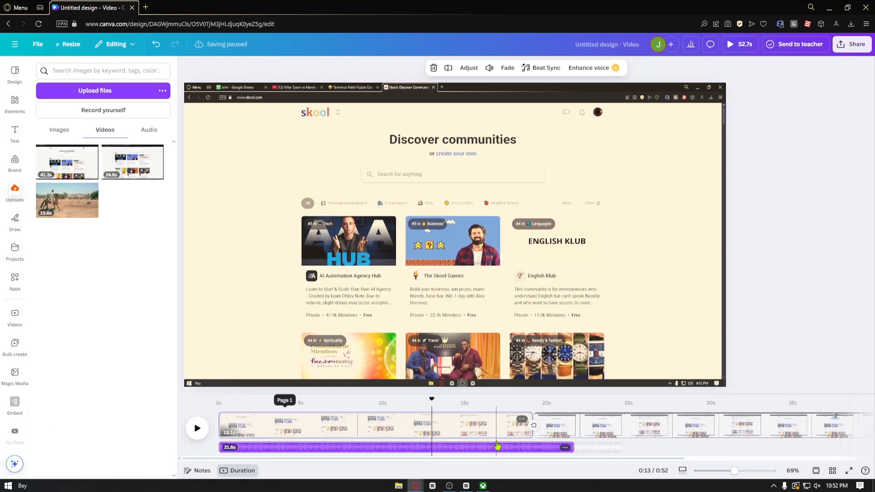
{"action": "left_click", "coordinate": [510, 449]}
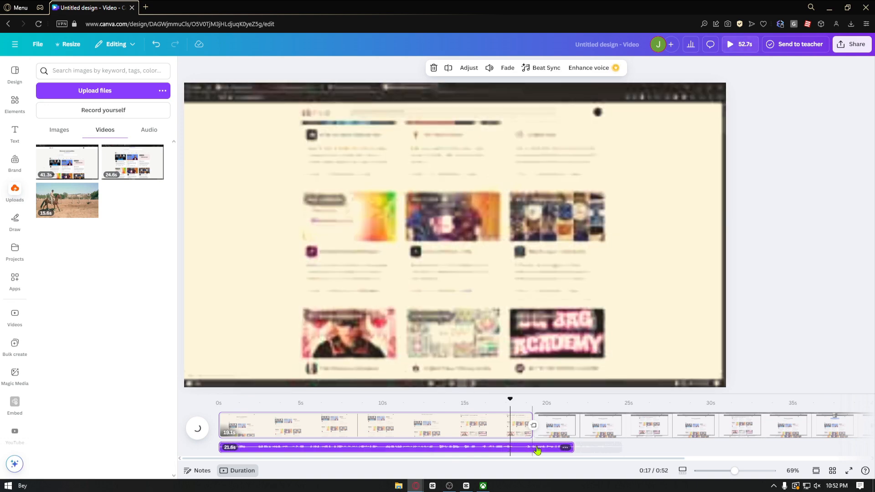
{"action": "left_click_drag", "start_coordinate": [575, 449], "coordinate": [533, 450]}
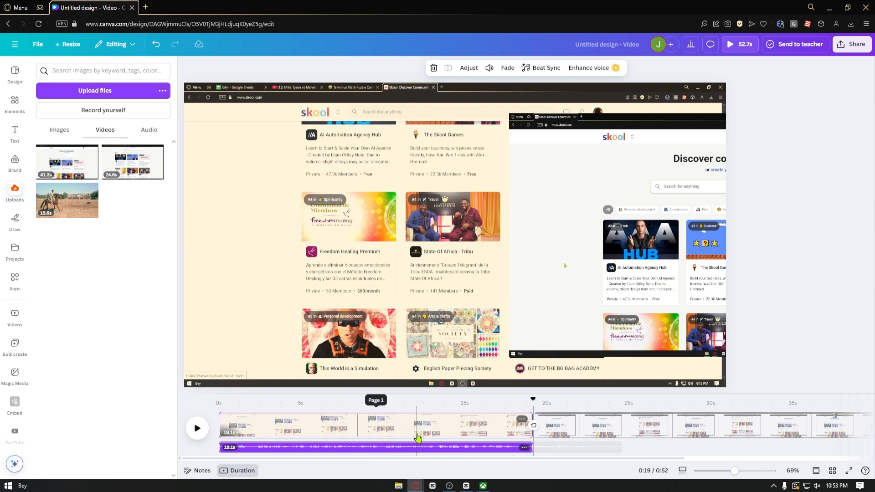
Select the first clip at about 13 s and reopen its editing options
{"action": "left_click", "coordinate": [419, 450]}
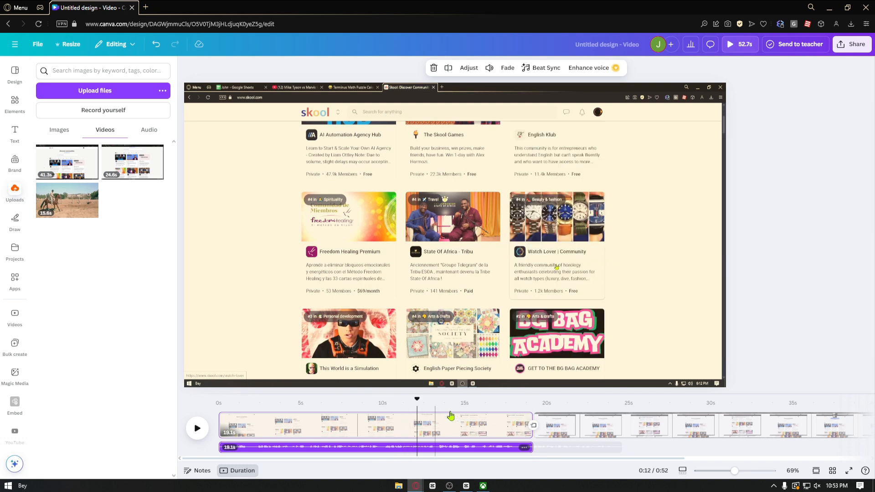
{"action": "left_click", "coordinate": [469, 449]}
{"action": "left_click", "coordinate": [435, 426]}
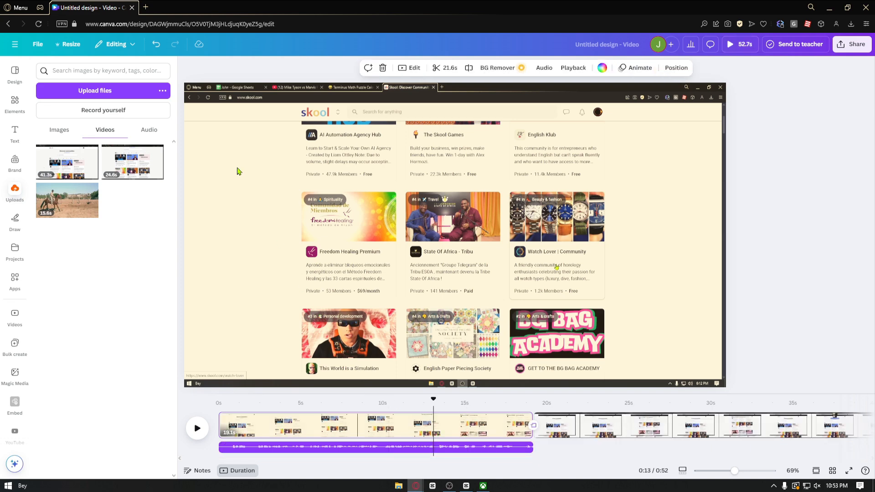
{"action": "left_click", "coordinate": [412, 68]}
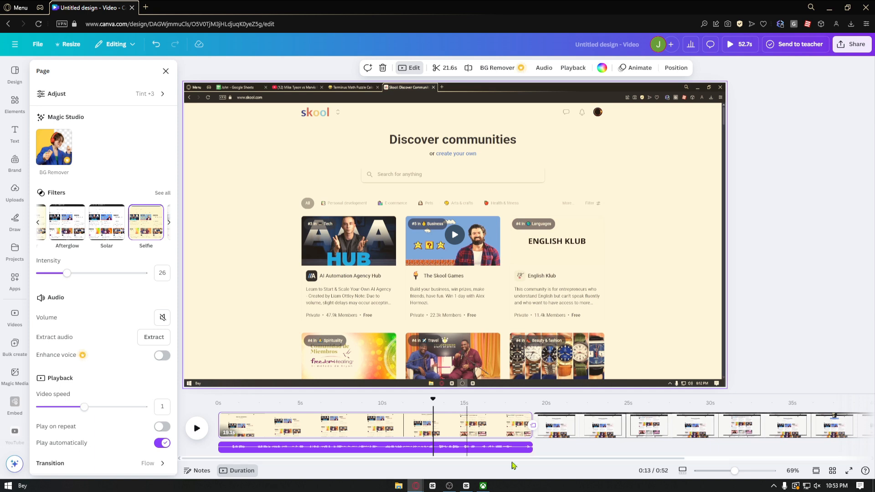
Split the first clip at about 15 s
{"action": "left_click_drag", "start_coordinate": [433, 414], "coordinate": [474, 422]}
{"action": "left_click", "coordinate": [472, 427]}
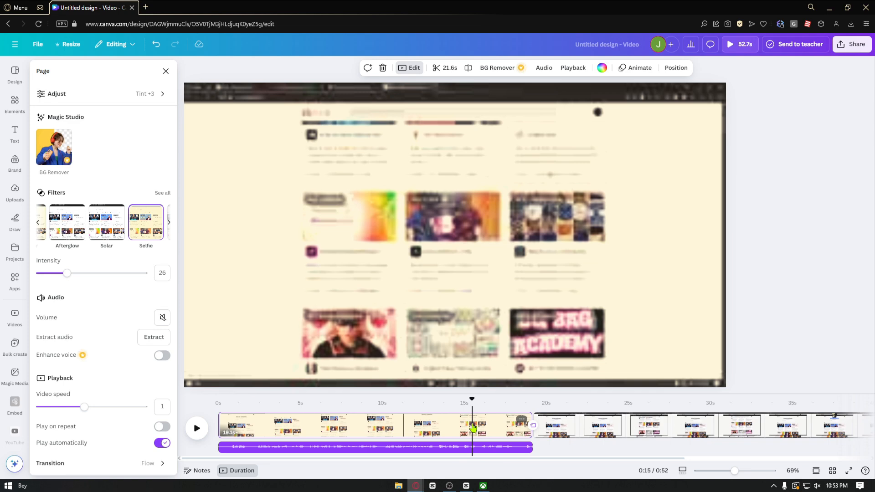
{"action": "right_click", "coordinate": [473, 427]}
{"action": "left_click", "coordinate": [508, 366]}
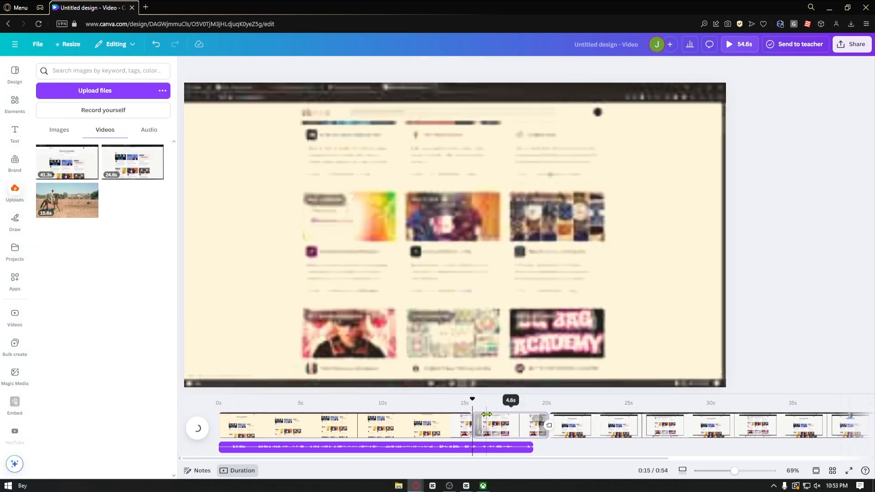
Set the video speed of the section after the split to 2
{"action": "left_click", "coordinate": [503, 423]}
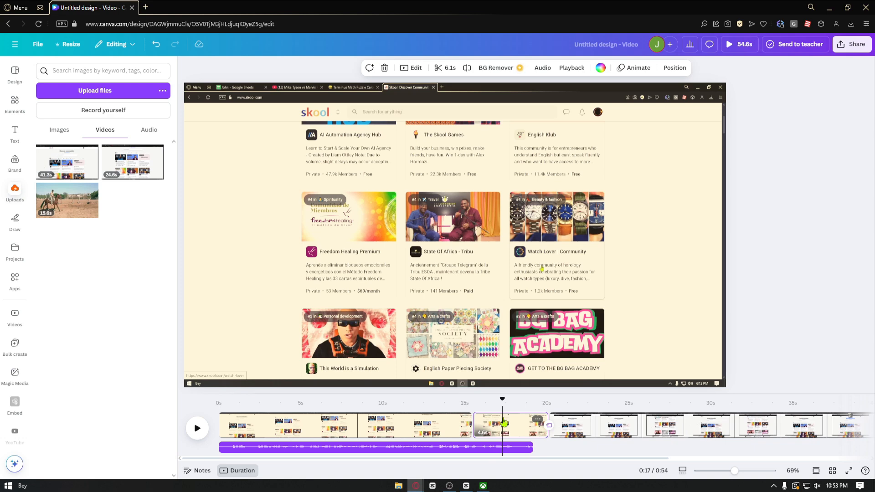
{"action": "left_click", "coordinate": [415, 67]}
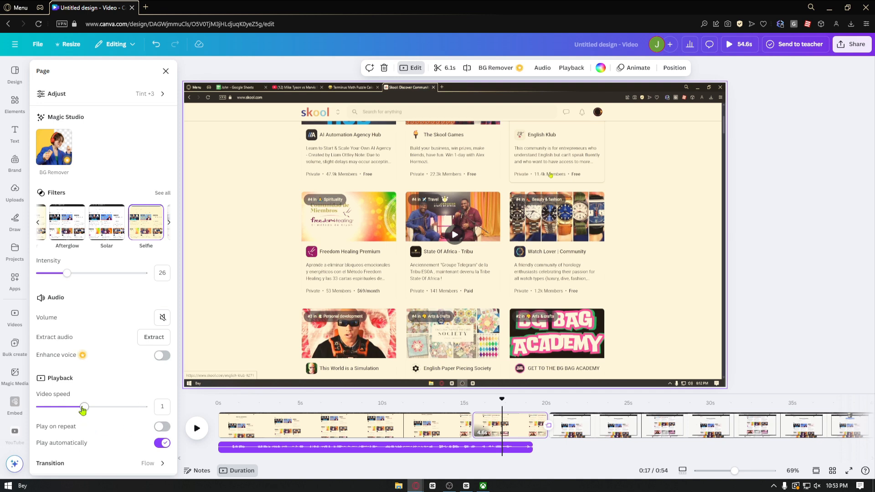
{"action": "left_click_drag", "start_coordinate": [83, 406], "coordinate": [142, 413]}
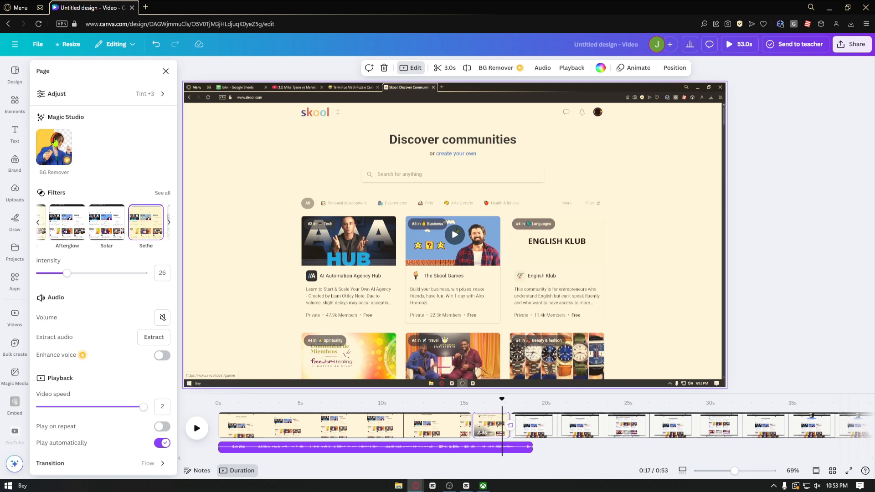
Review the white balance, light and color adjustments of the sped-up section, and move the playhead back to about 14 s
{"action": "left_click", "coordinate": [53, 95]}
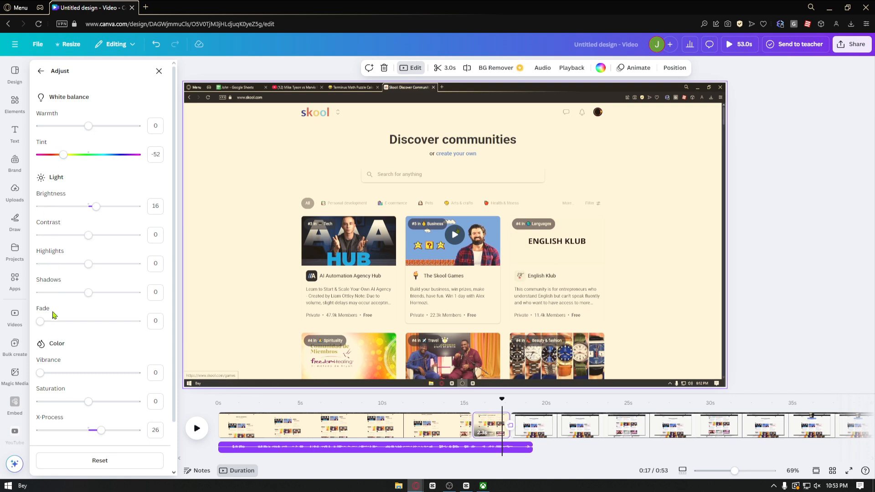
{"action": "left_click_drag", "start_coordinate": [502, 400], "coordinate": [449, 407]}
{"action": "key", "text": "Escape"}
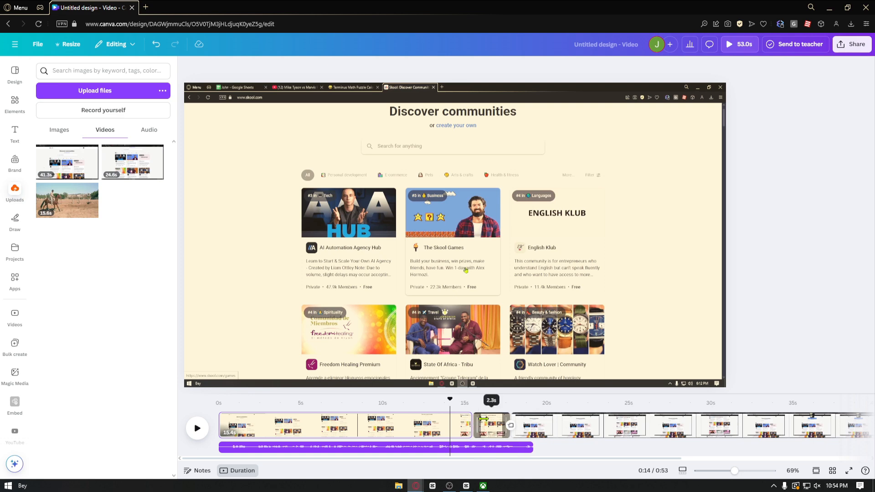
Play the video from about 14 s to check the sped-up section, and select the last recording at about 19 s
{"action": "key", "text": "space"}
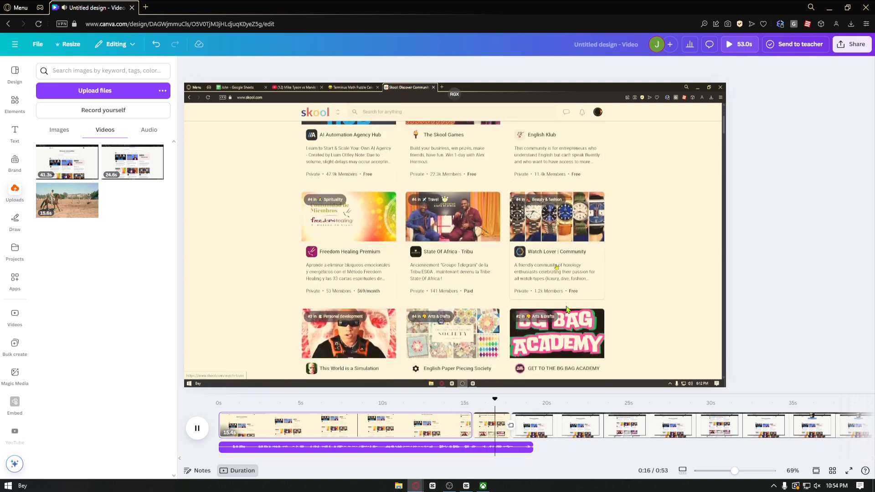
{"action": "key", "text": "space"}
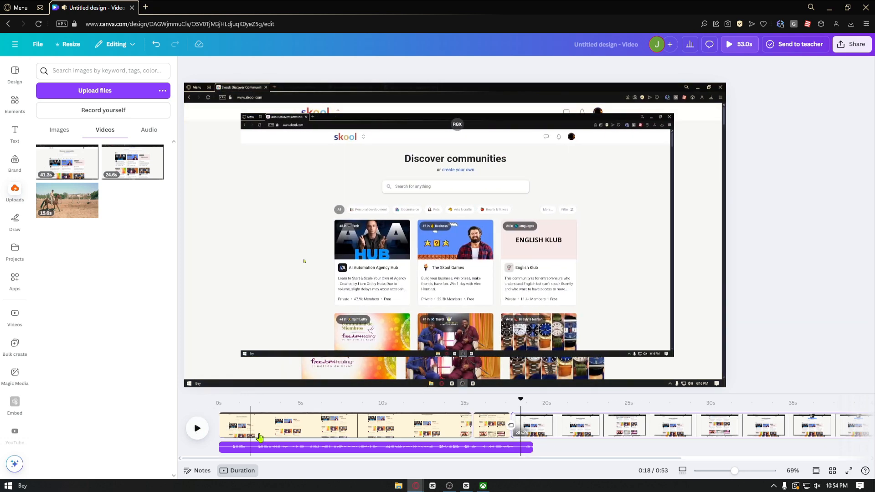
{"action": "left_click", "coordinate": [540, 426]}
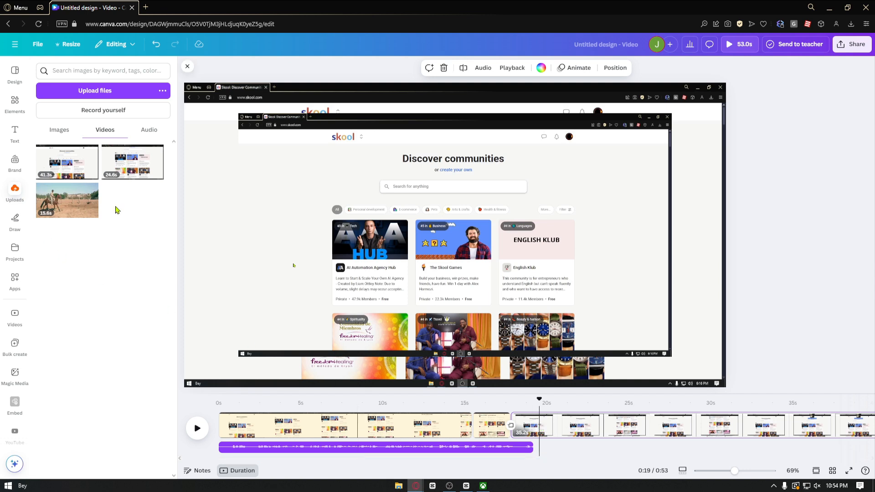
Search the elements library for "person" and show all of the matching videos
{"action": "left_click", "coordinate": [15, 100]}
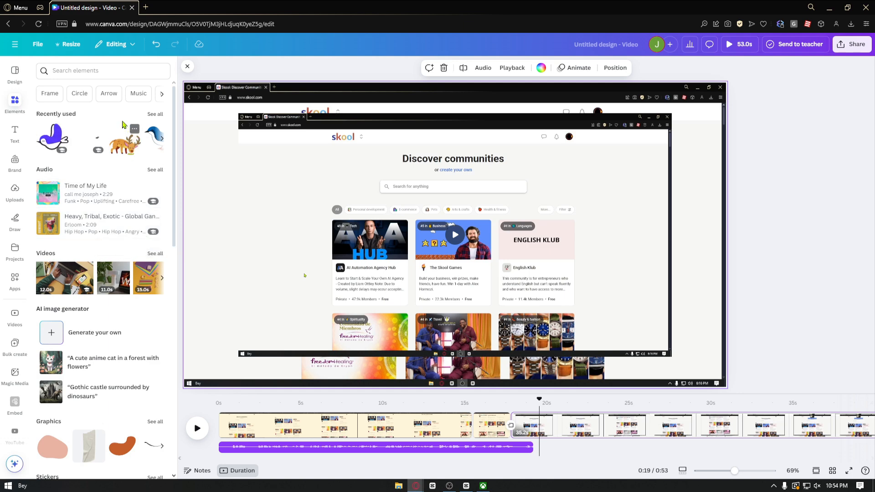
{"action": "left_click", "coordinate": [97, 69]}
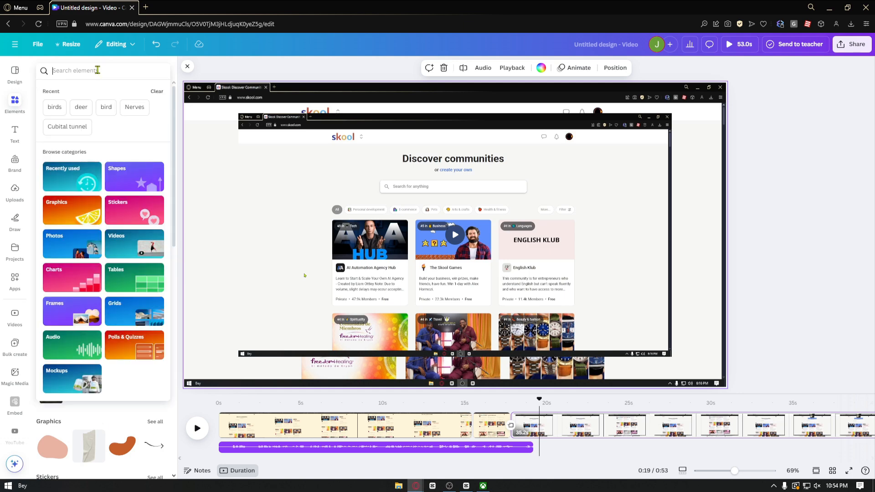
{"action": "type", "text": "person"}
{"action": "key", "text": "Return"}
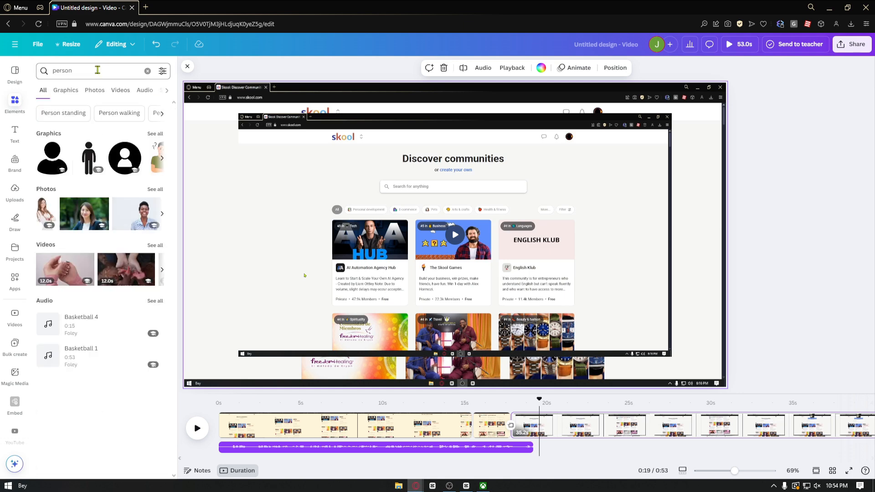
{"action": "left_click", "coordinate": [155, 245]}
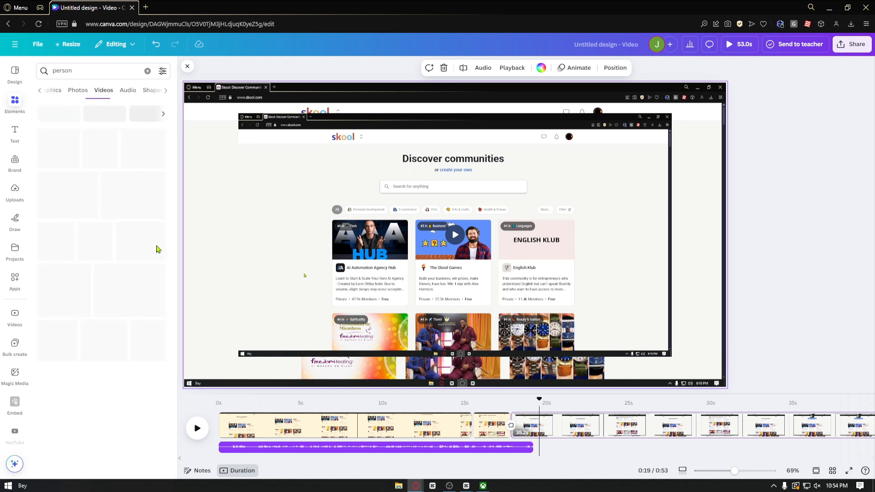
Replace the last recording on the timeline with the 10.0 s stock video of the man in a yellow jacket
{"action": "key", "text": "ctrl+z"}
{"action": "left_click", "coordinate": [595, 428]}
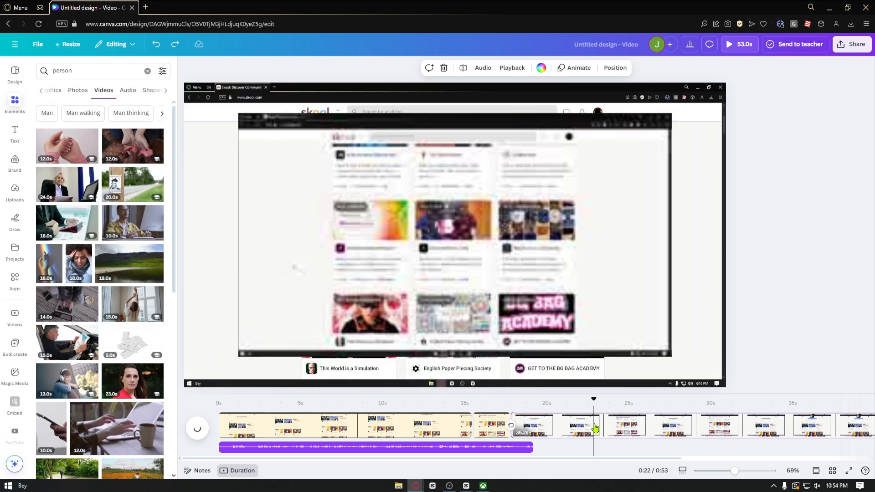
{"action": "key", "text": "Delete"}
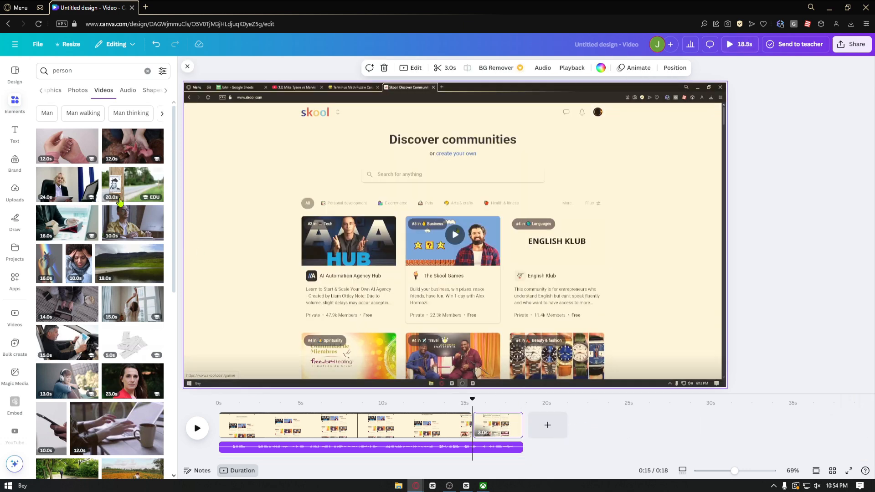
{"action": "left_click_drag", "start_coordinate": [130, 222], "coordinate": [574, 428]}
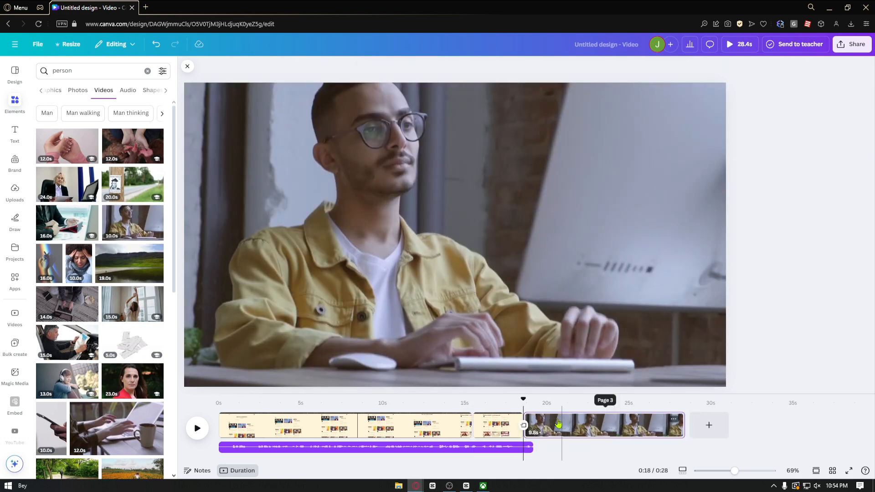
Set a Stack transition into the stock clip of the man and remove that clip's background
{"action": "left_click", "coordinate": [523, 426]}
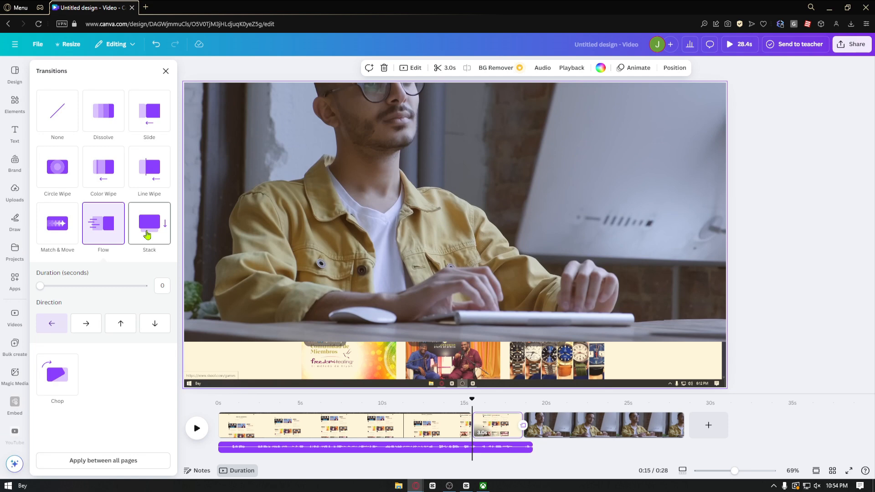
{"action": "left_click", "coordinate": [138, 240]}
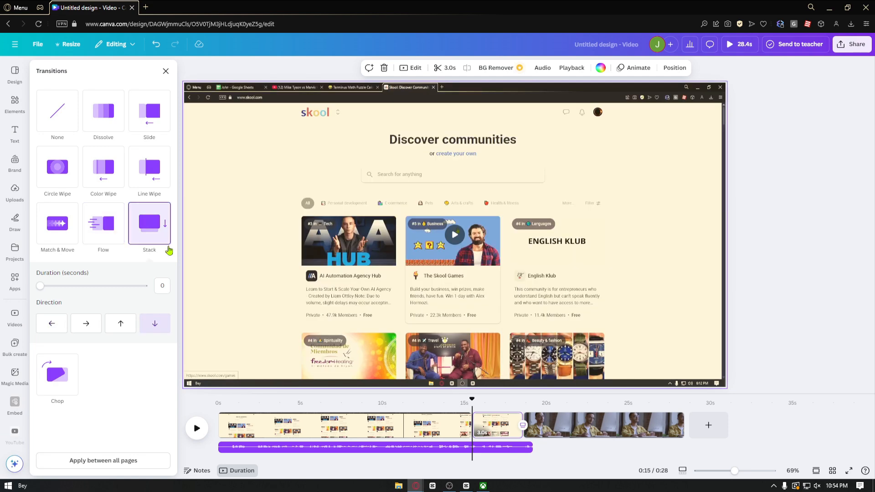
{"action": "left_click", "coordinate": [574, 428]}
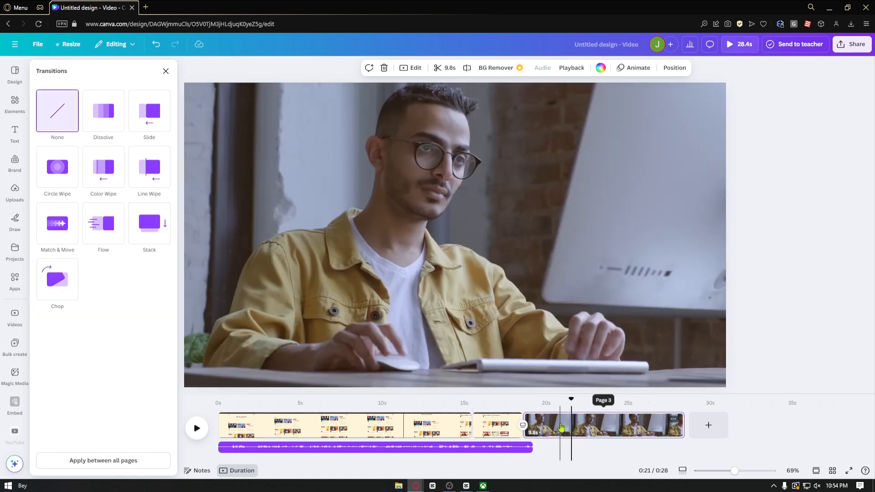
{"action": "left_click", "coordinate": [503, 71]}
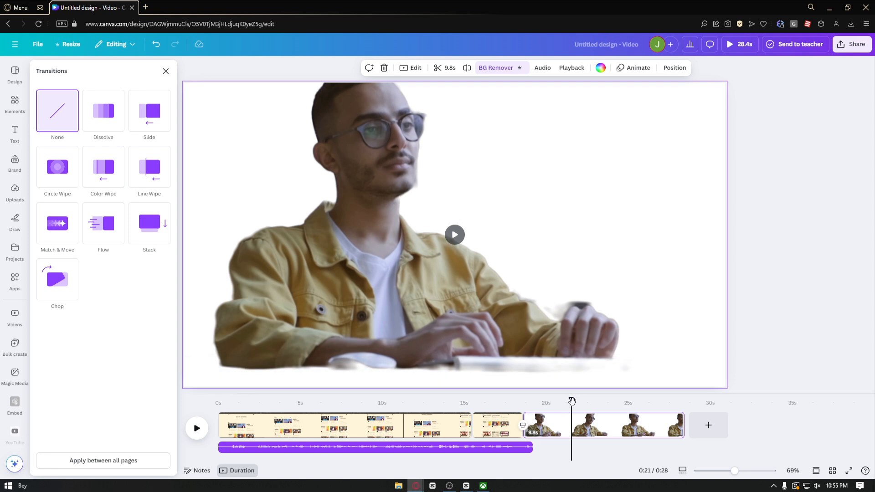
Play the video from about 18 s to check the transition and the clip with the removed background
{"action": "left_click_drag", "start_coordinate": [572, 400], "coordinate": [514, 401]}
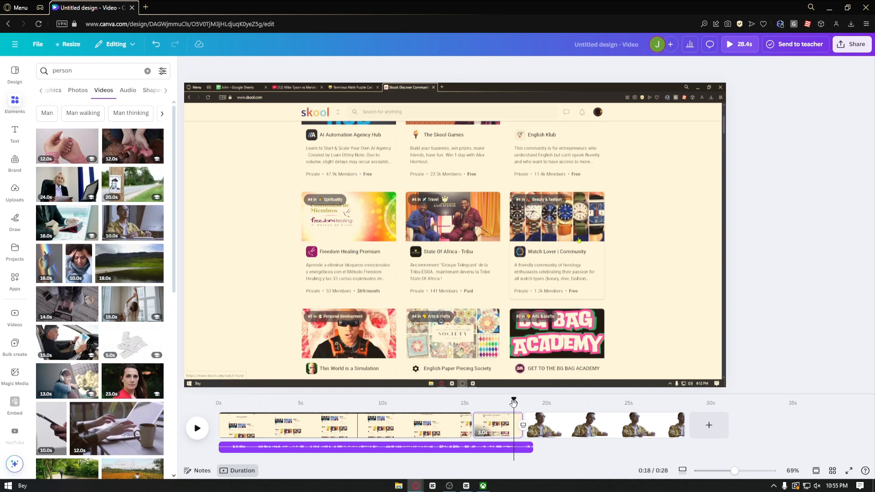
{"action": "key", "text": "space"}
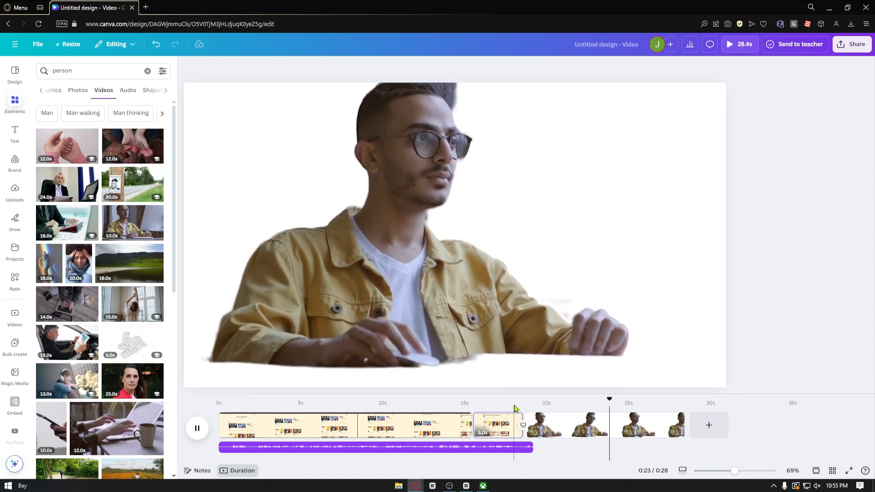
{"action": "key", "text": "space"}
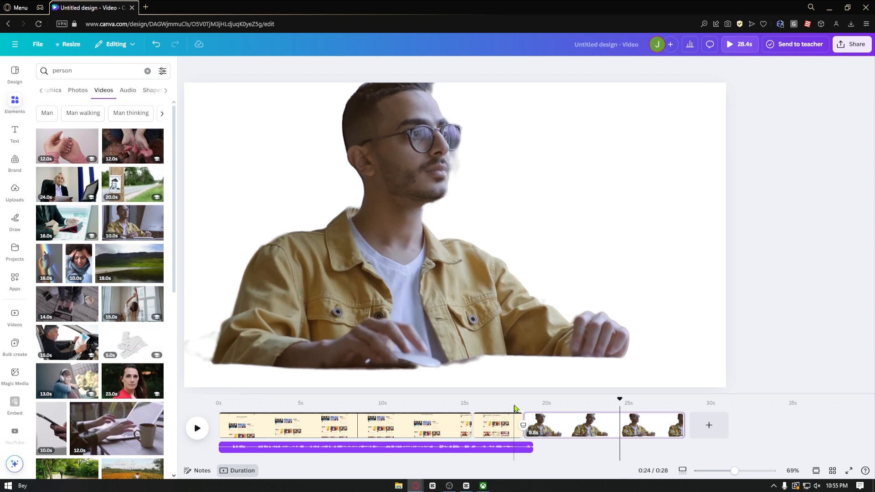
Download all three pages of the design as an MP4 video at 1080p (HD) quality
{"action": "left_click", "coordinate": [860, 46]}
{"action": "left_click", "coordinate": [726, 211]}
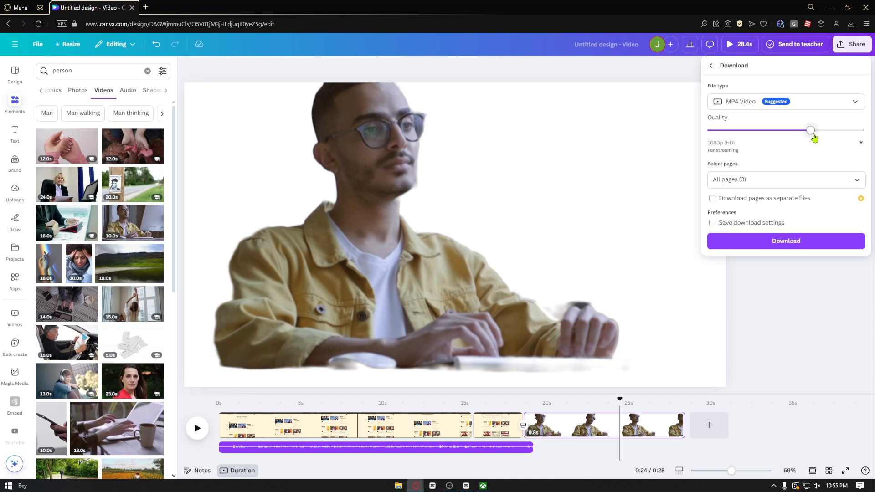
{"action": "mouse_move", "coordinate": [814, 137]}
{"action": "left_mouse_down"}
{"action": "mouse_move", "coordinate": [865, 143]}
{"action": "mouse_move", "coordinate": [813, 143]}
{"action": "left_mouse_up"}
{"action": "left_click", "coordinate": [797, 180]}
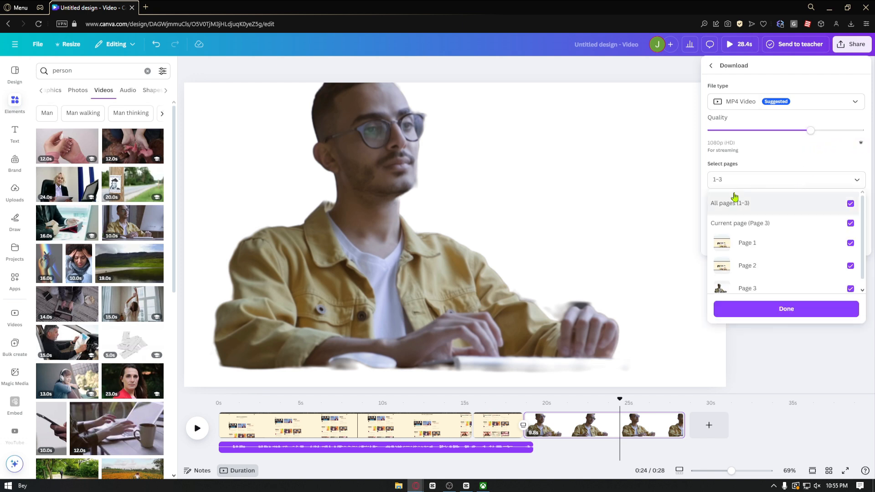
{"action": "left_click", "coordinate": [788, 163]}
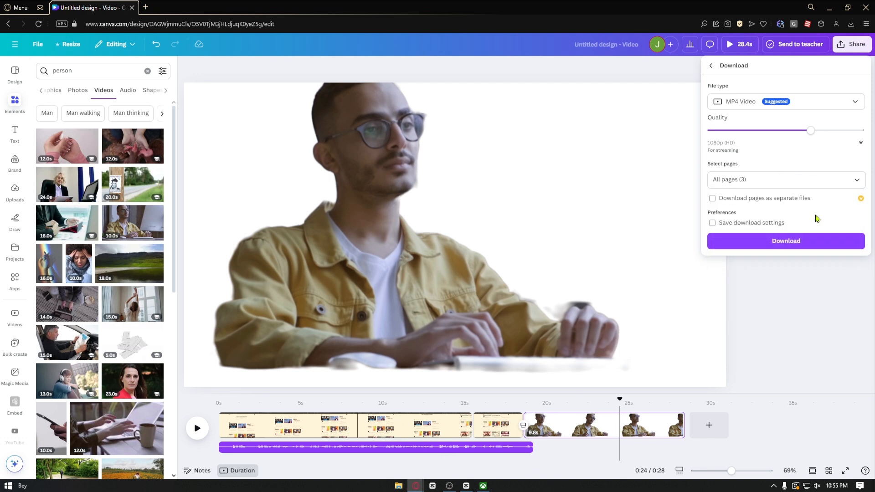
{"action": "left_click", "coordinate": [788, 241]}
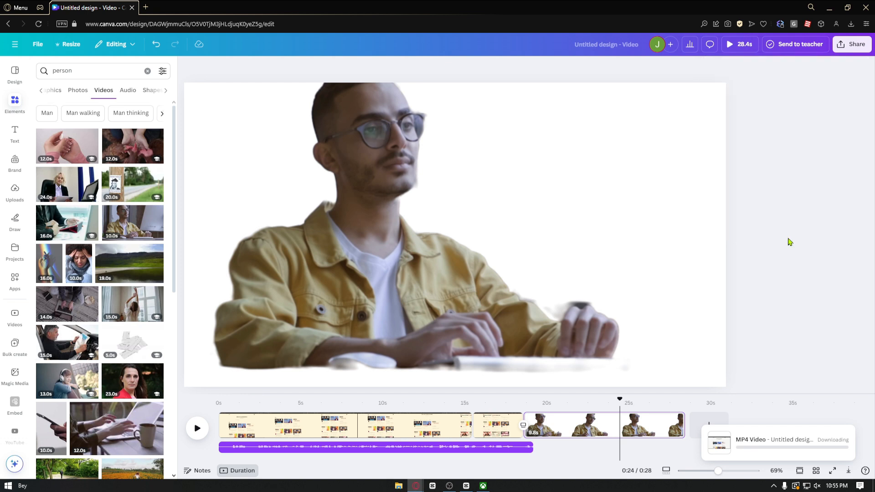